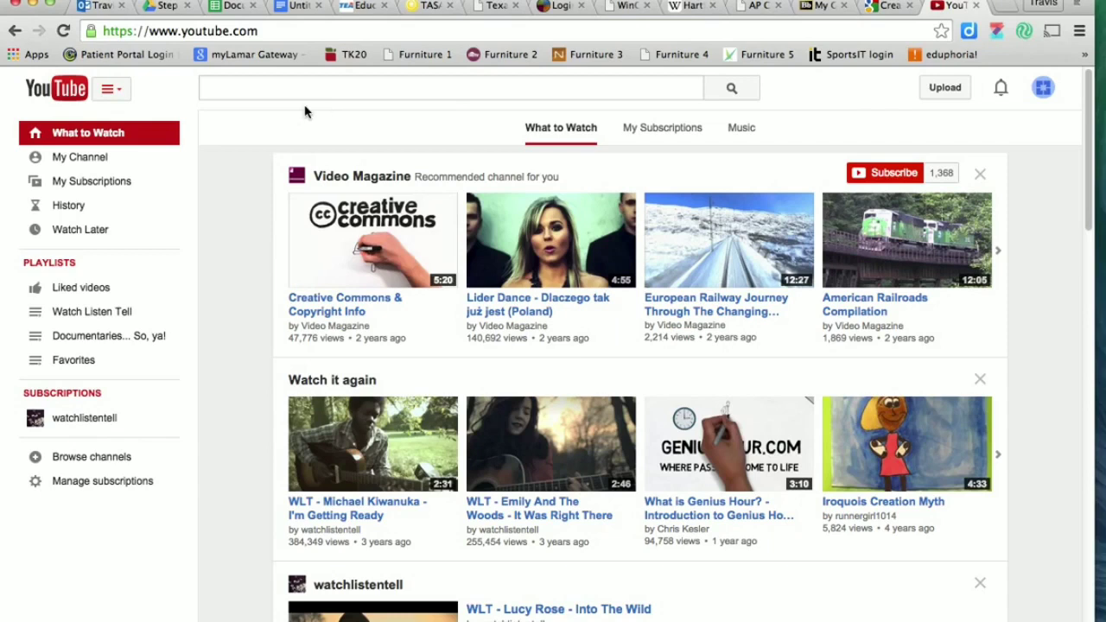
Step: Start a new upload with the privacy setting kept at Public
{"action": "left_click", "coordinate": [944, 92]}
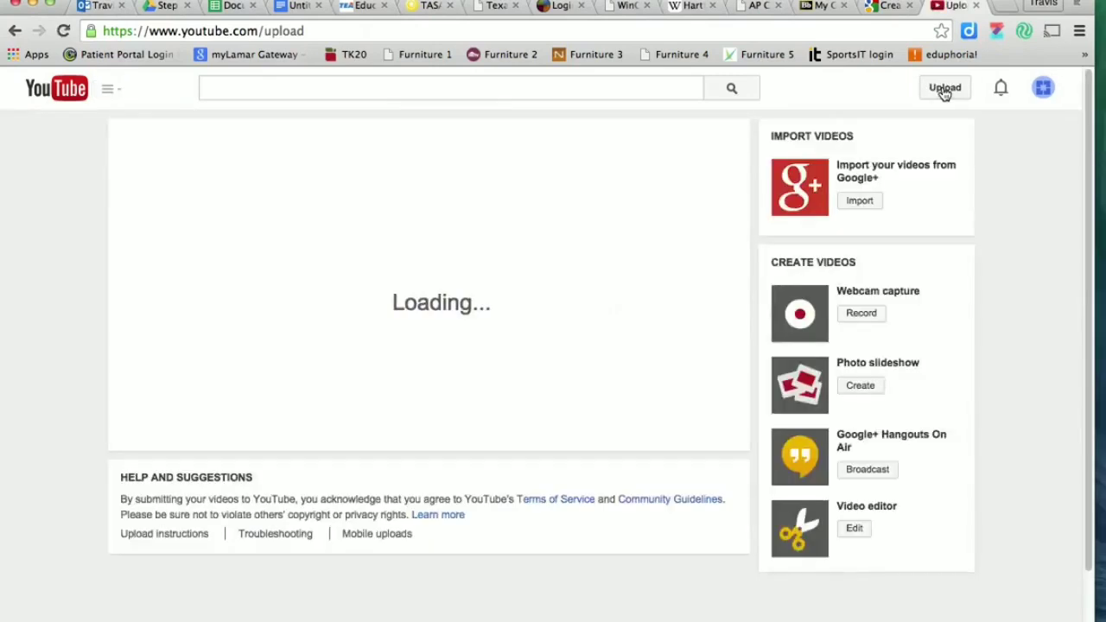
{"action": "left_click", "coordinate": [944, 89]}
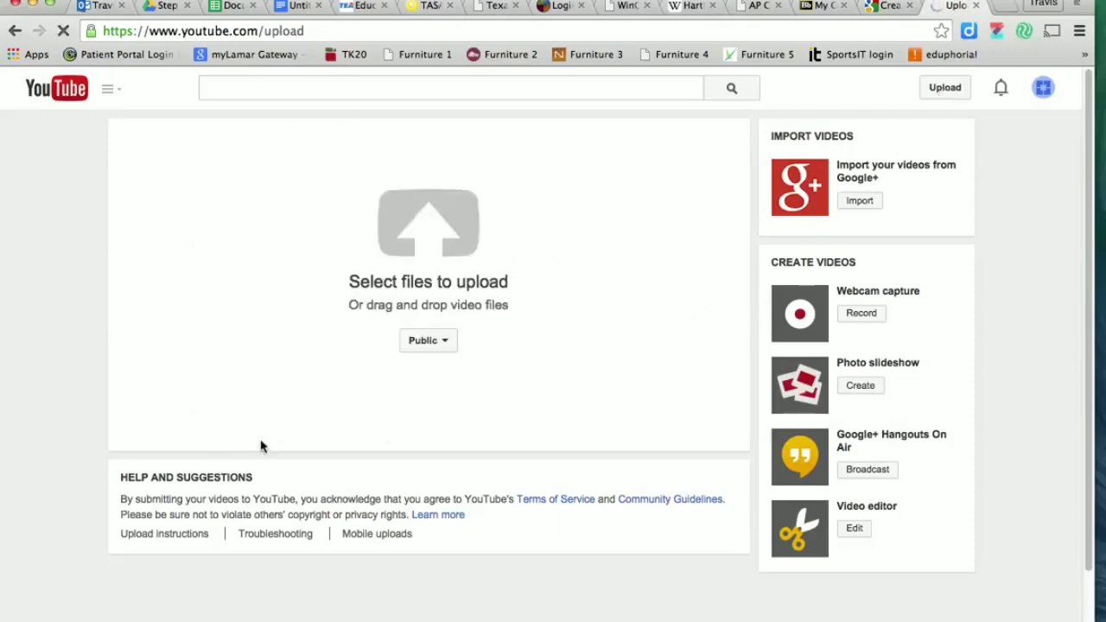
{"action": "left_click", "coordinate": [446, 342]}
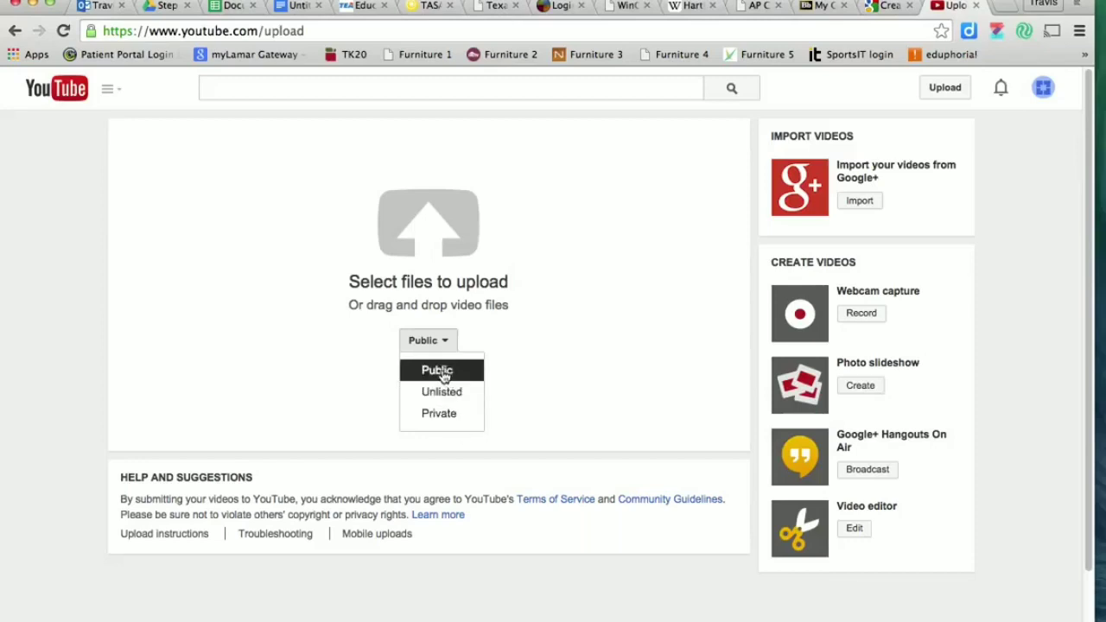
{"action": "left_click", "coordinate": [438, 371]}
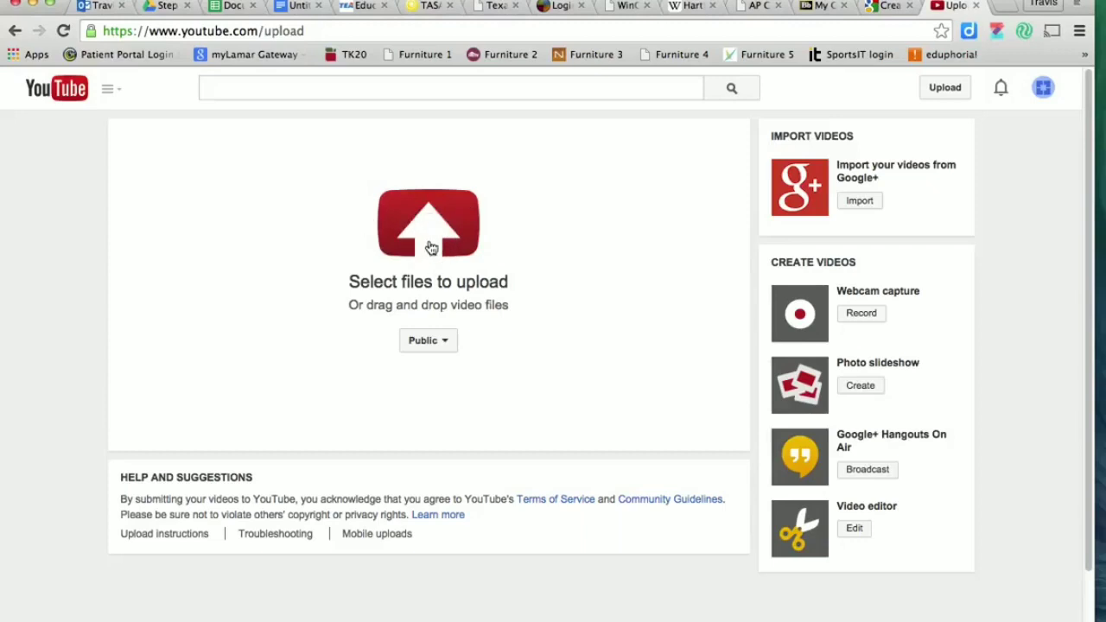
Step: Upload the 1:02 clip 'Movie on 9 5 14 at 3 30 PM' from the Movies library
{"action": "left_click", "coordinate": [431, 248]}
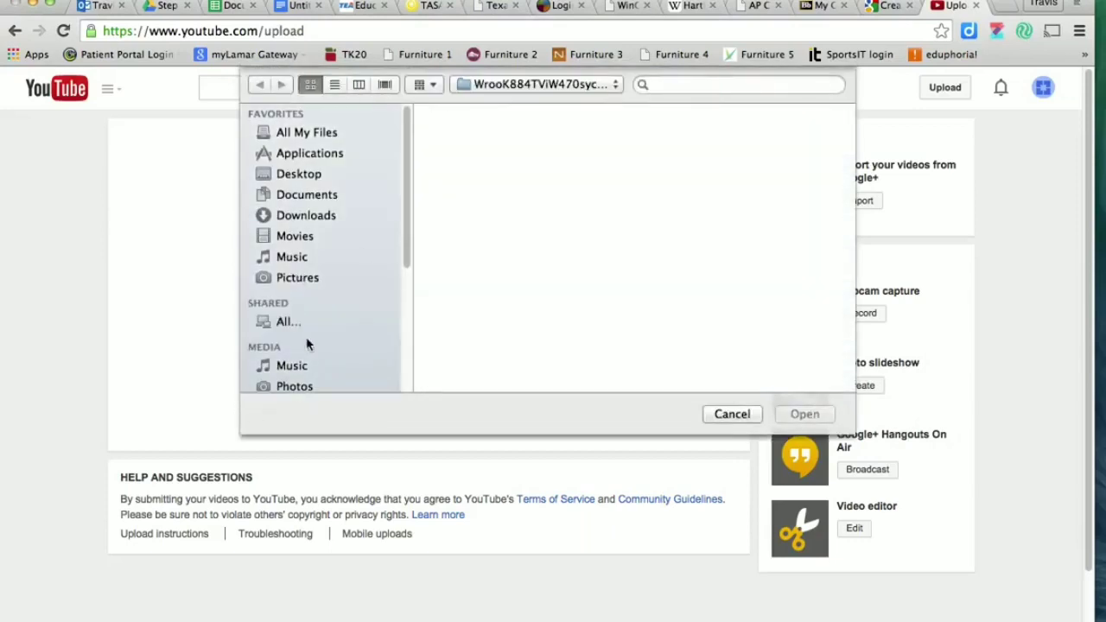
{"action": "scroll", "coordinate": [302, 276], "scroll_direction": "down", "scroll_amount": 3}
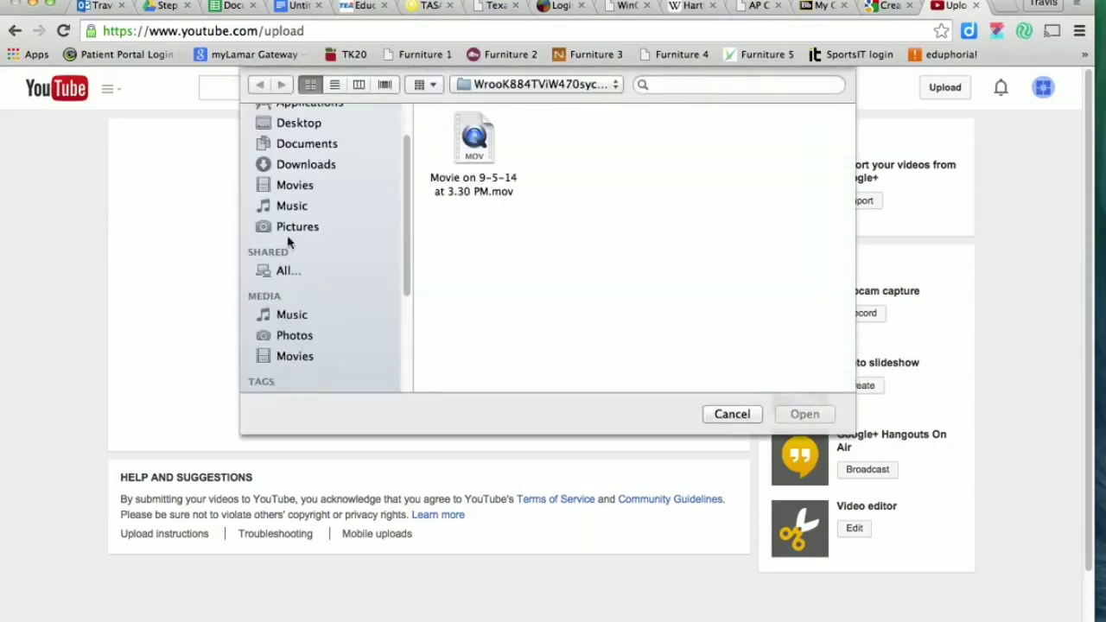
{"action": "left_click", "coordinate": [294, 358]}
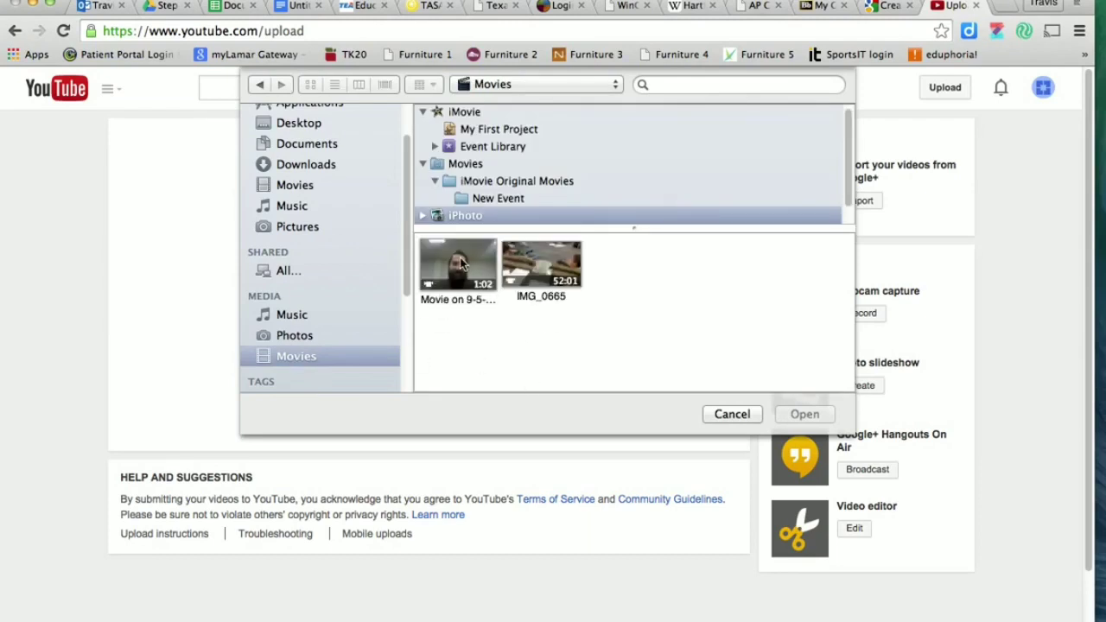
{"action": "double_click", "coordinate": [458, 264]}
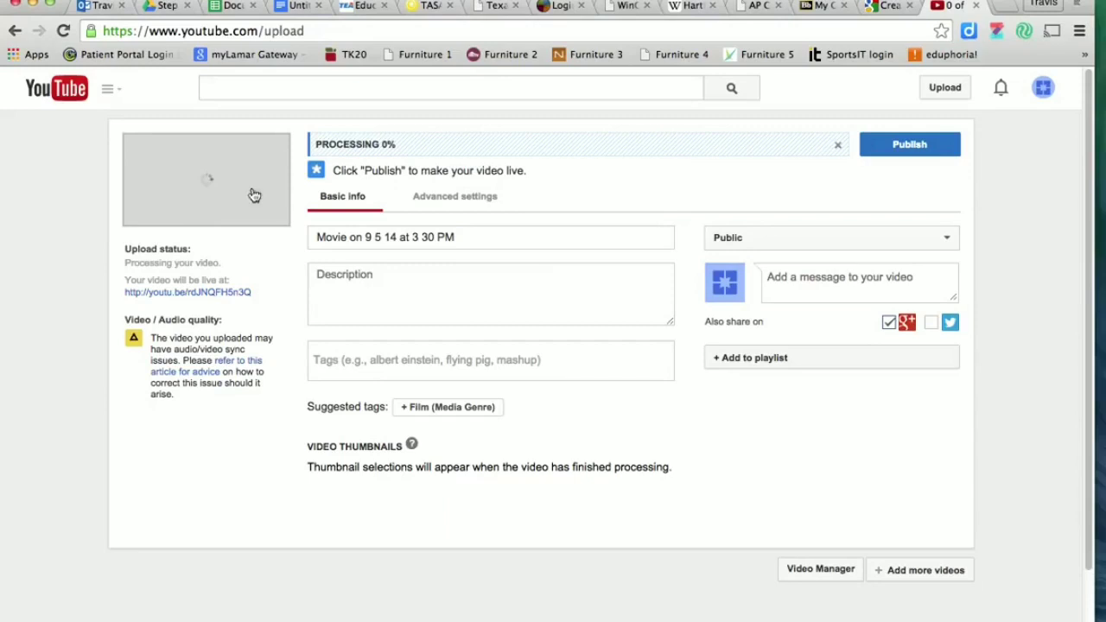
Step: Replace the date-stamp title with 'The Incredible Mr. Washmon'
{"action": "triple_click", "coordinate": [494, 238]}
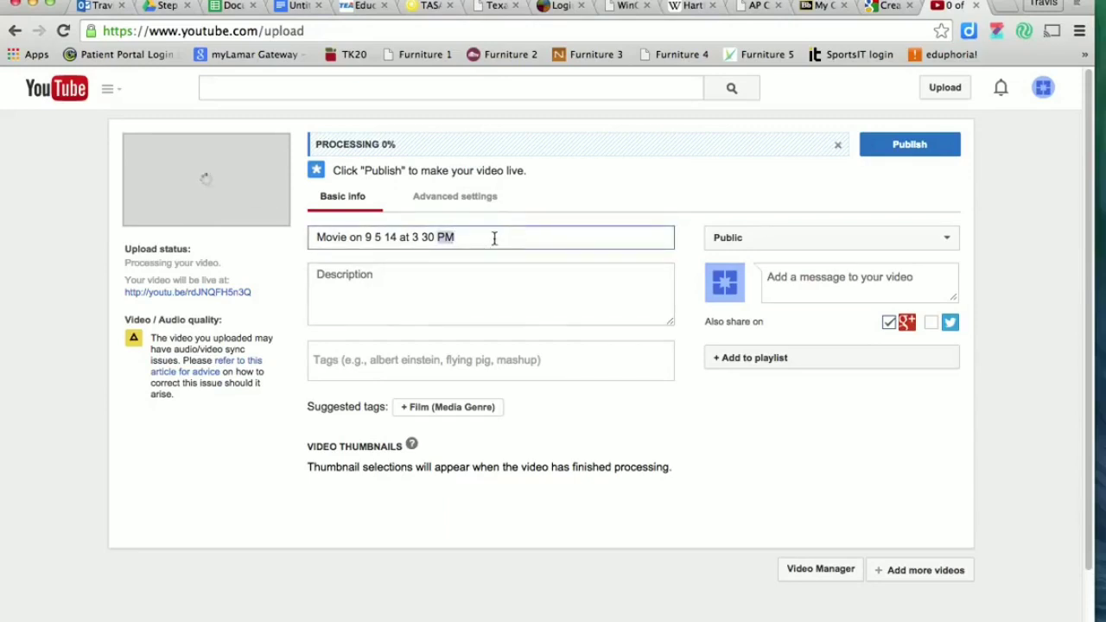
{"action": "key", "text": "BackSpace"}
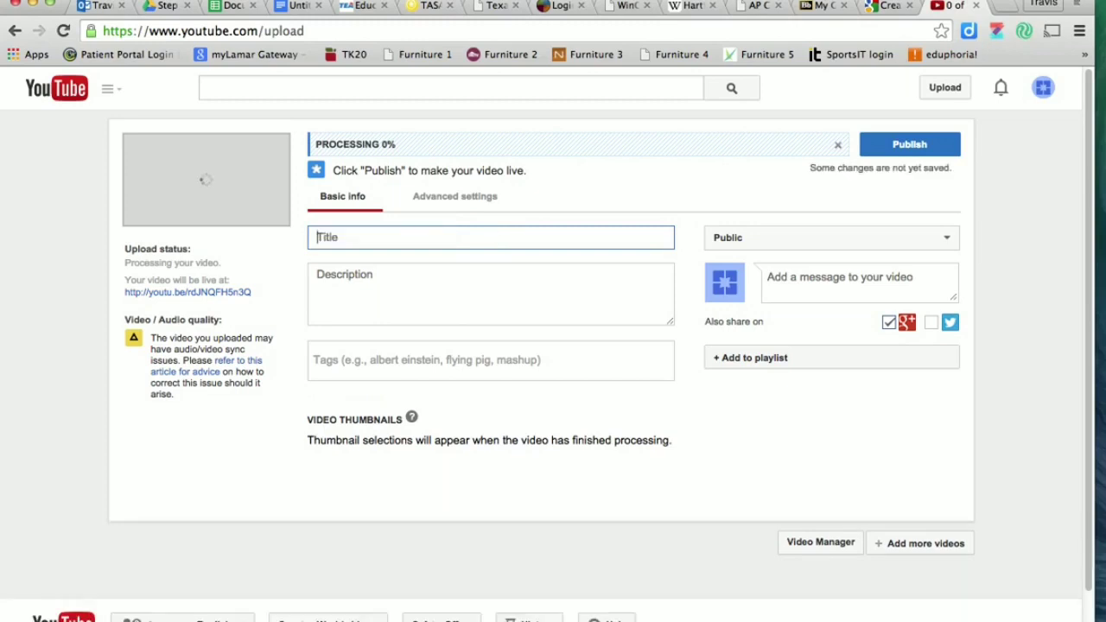
{"action": "left_click", "coordinate": [354, 237]}
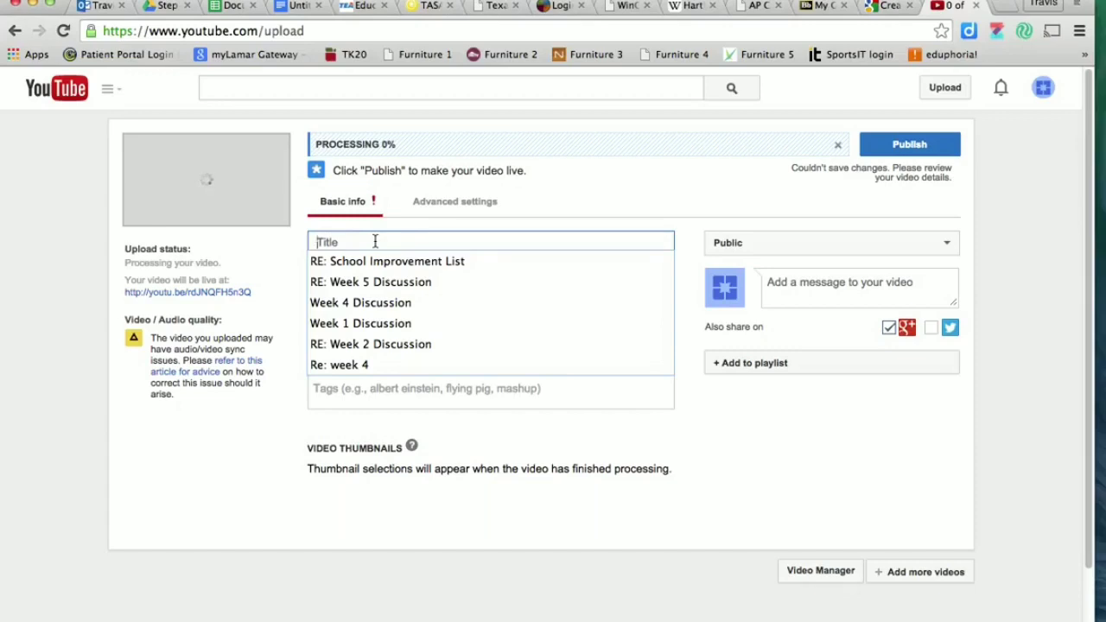
{"action": "type", "text": "T"}
{"action": "key", "text": "BackSpace"}
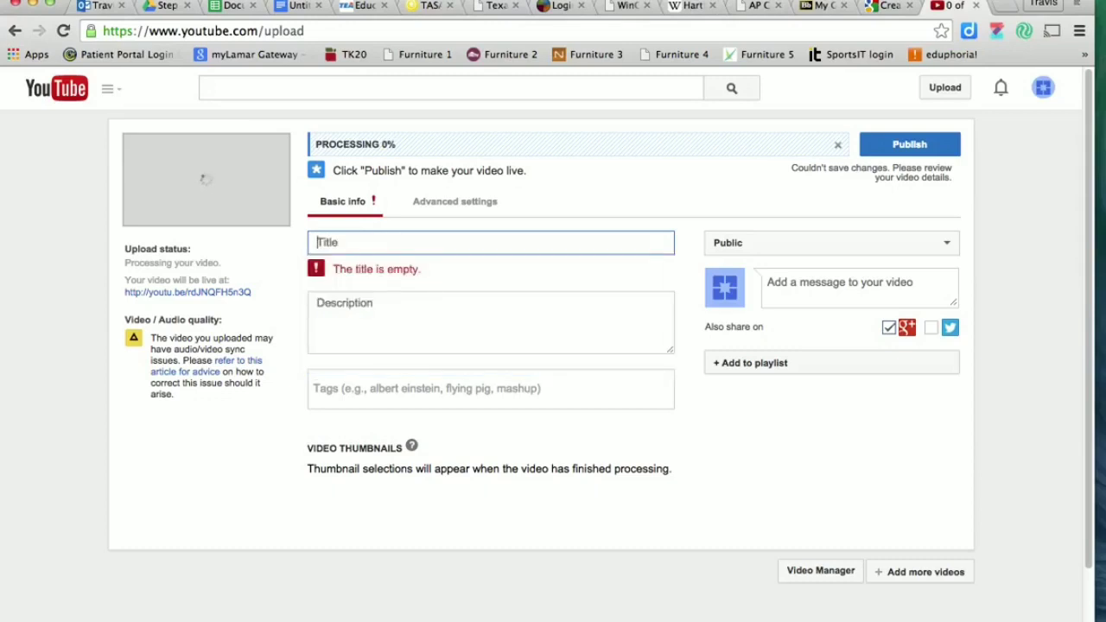
{"action": "type", "text": "The Incredible "}
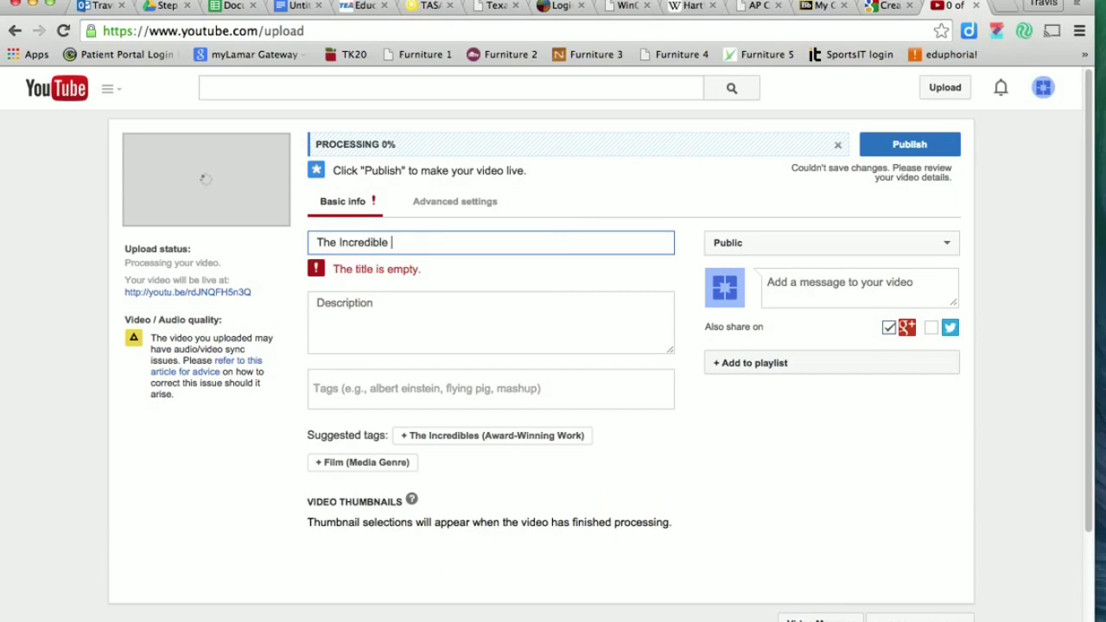
{"action": "type", "text": "Mr. Washmon"}
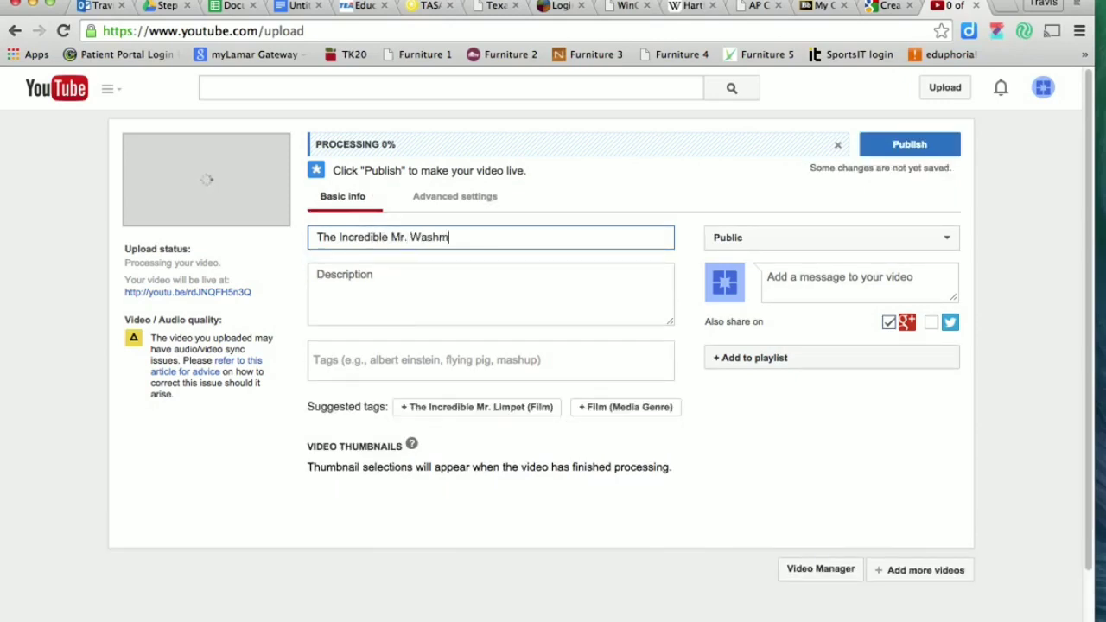
{"action": "left_click", "coordinate": [471, 276]}
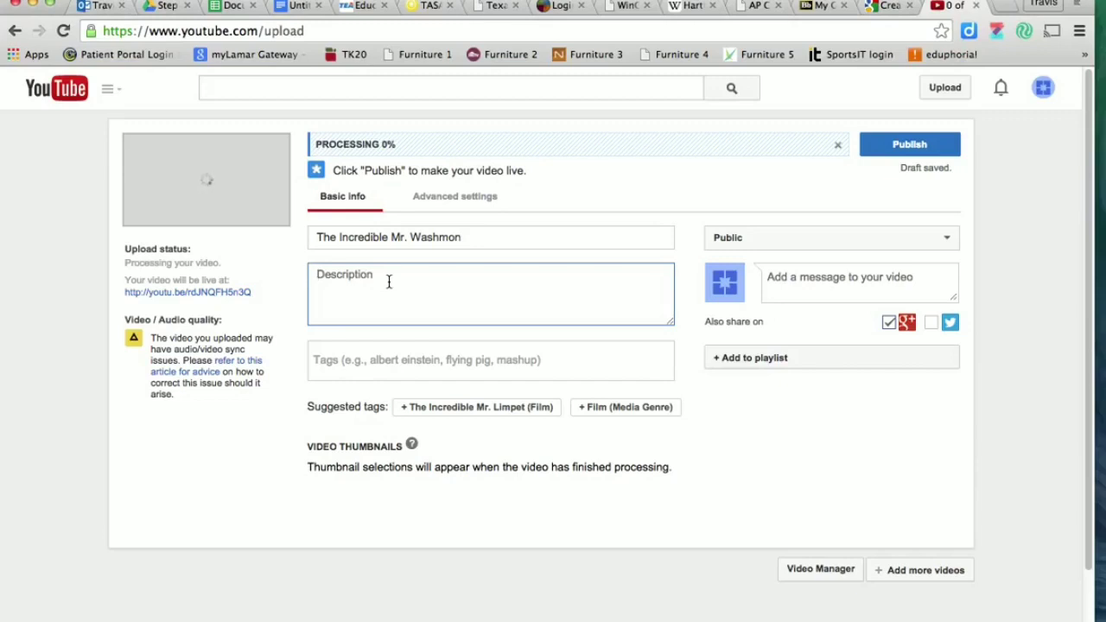
Step: Enter the description 'Mr. Washmon introduces open house for Coppell High School 2014-15'
{"action": "type", "text": "Mr. Washmon "}
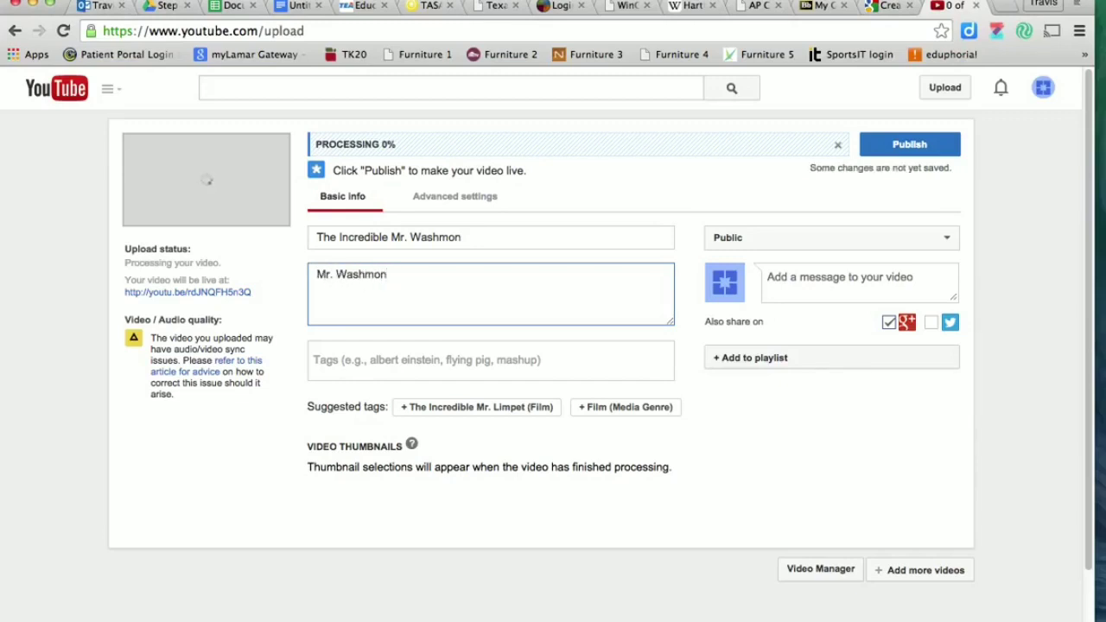
{"action": "type", "text": "introducse"}
{"action": "key", "text": "BackSpace"}
{"action": "key", "text": "BackSpace"}
{"action": "type", "text": "es open house for"}
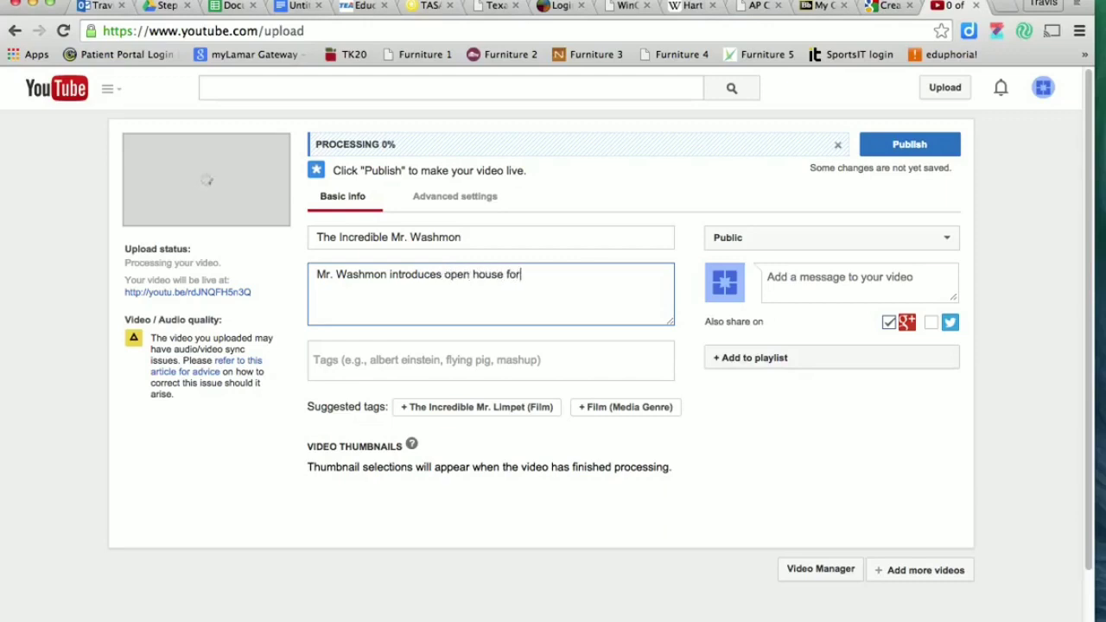
{"action": "type", "text": " Coppell High"}
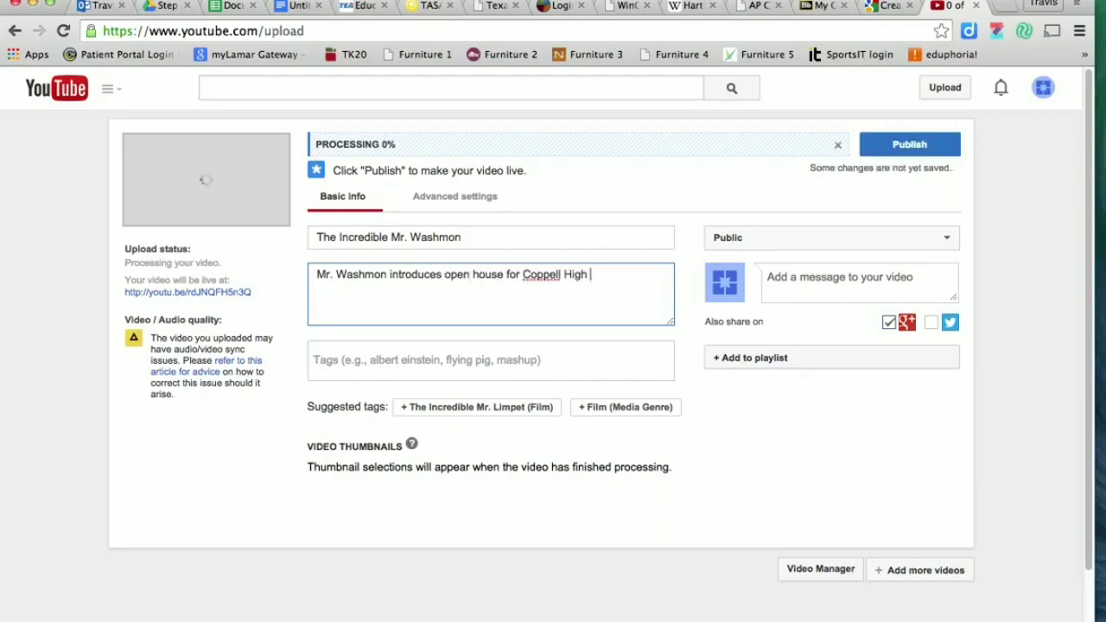
{"action": "type", "text": " School 2014-15"}
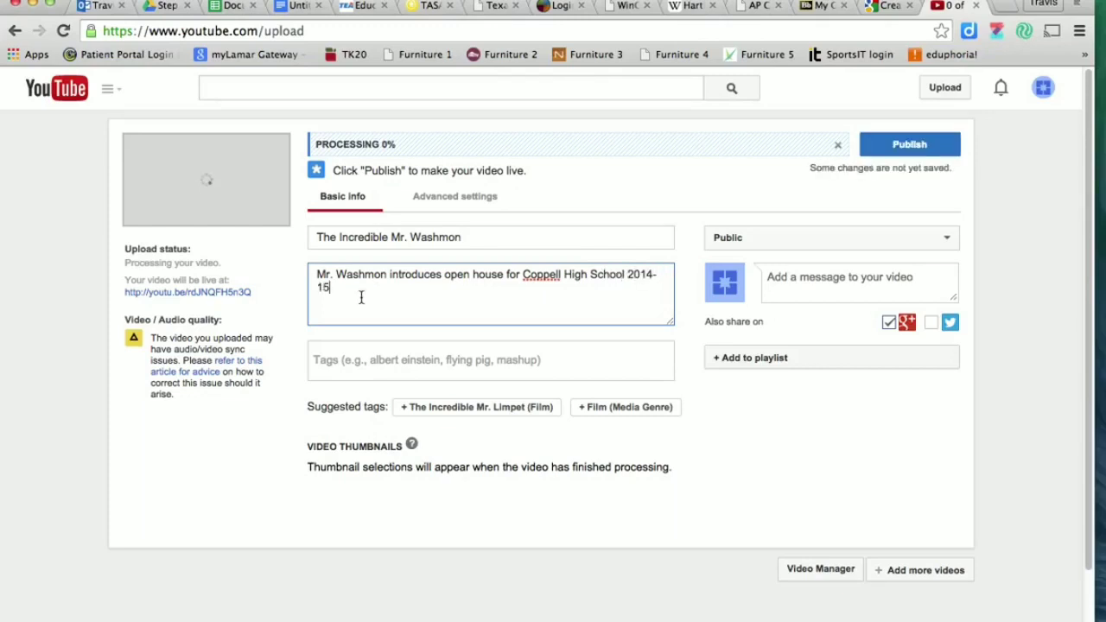
{"action": "type", "text": "."}
Step: Close the notice that the video failed to process due to an unsupported file type
{"action": "left_click", "coordinate": [394, 359]}
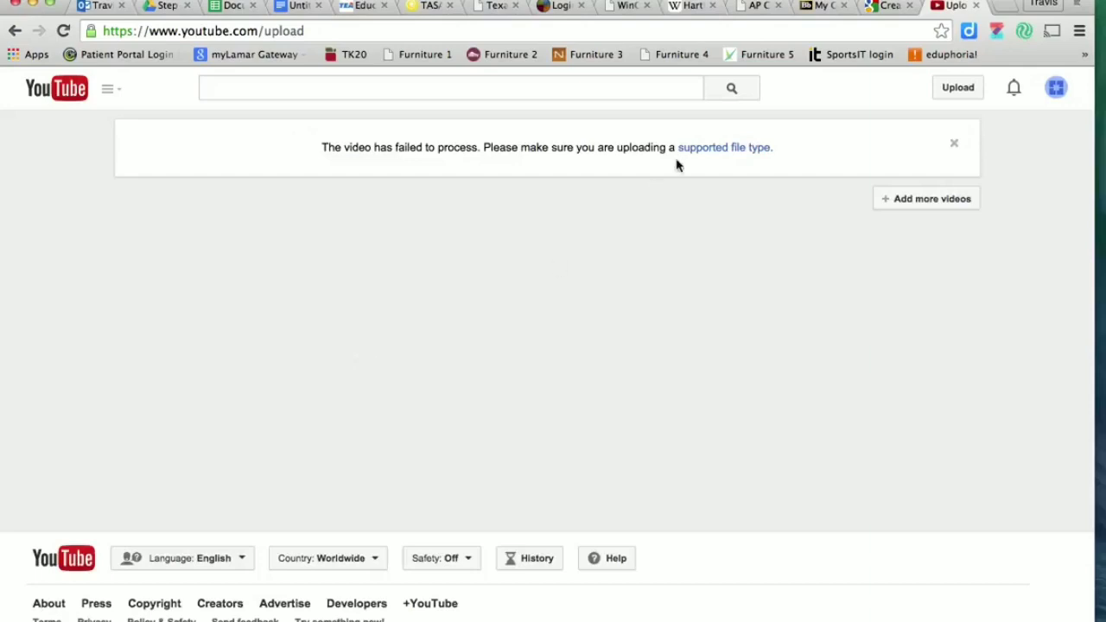
{"action": "left_click", "coordinate": [955, 146]}
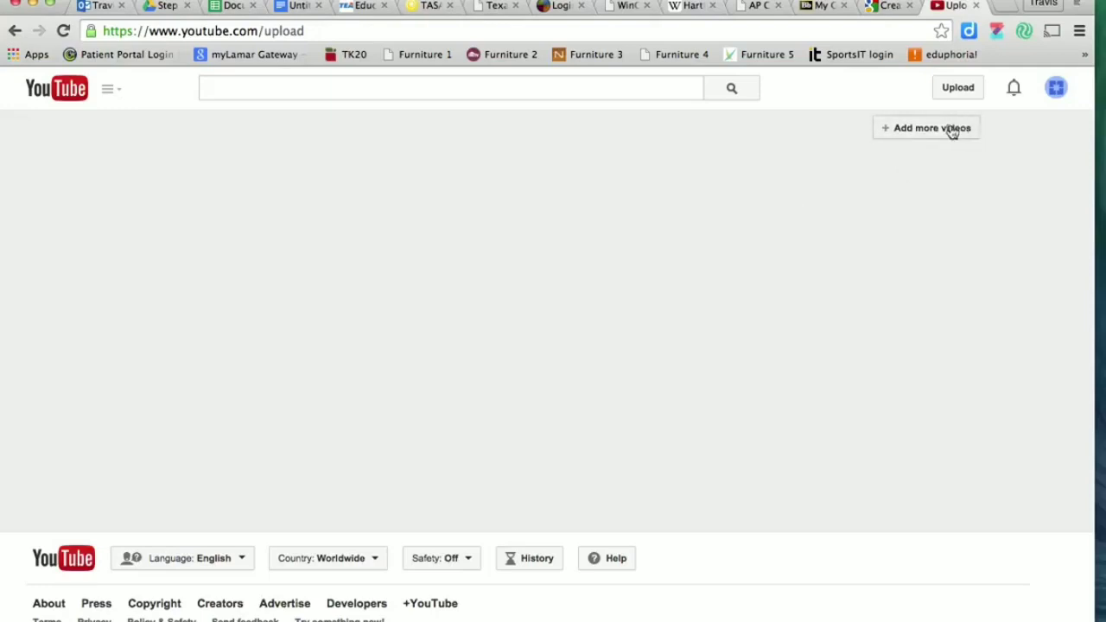
Step: Upload 'How to add a Blog to Weebly' from the Movies folder as a new video
{"action": "left_click", "coordinate": [943, 134]}
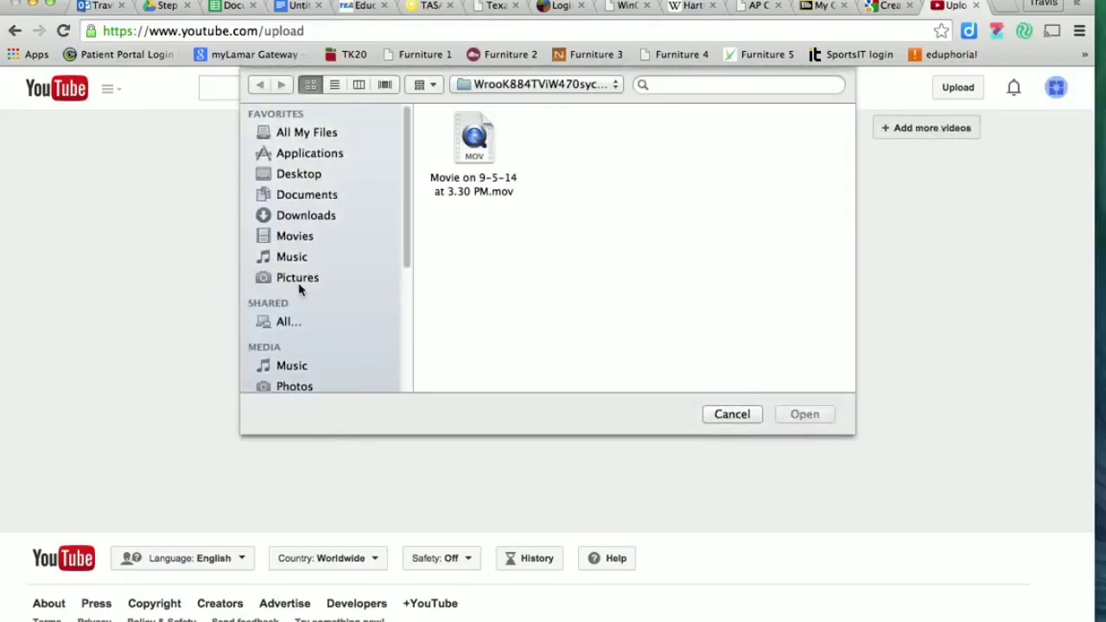
{"action": "left_click", "coordinate": [304, 239]}
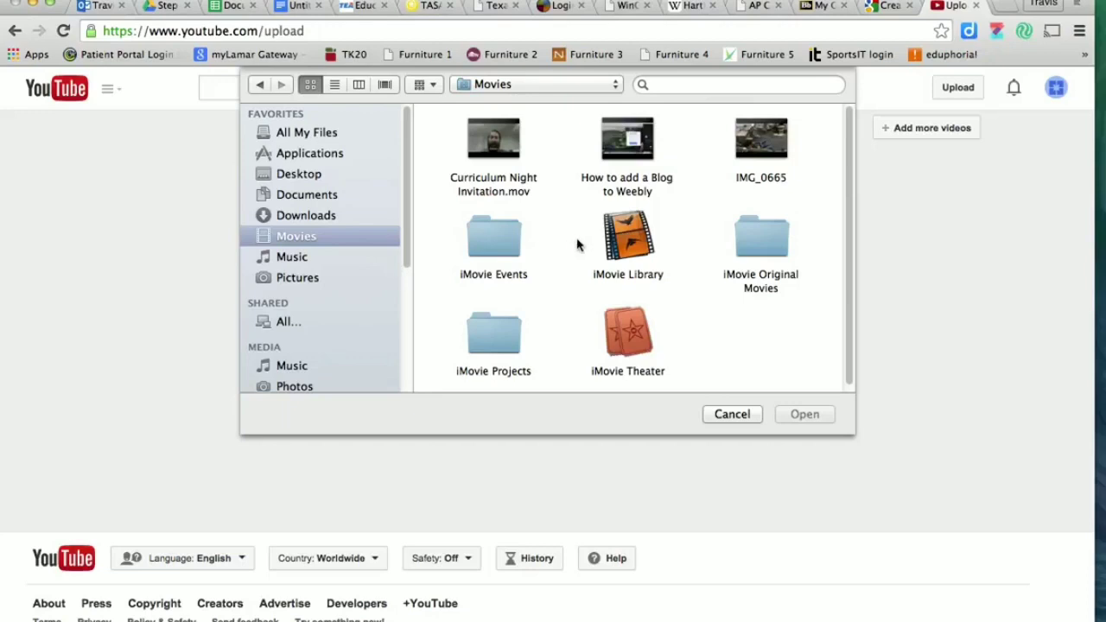
{"action": "left_click", "coordinate": [627, 183]}
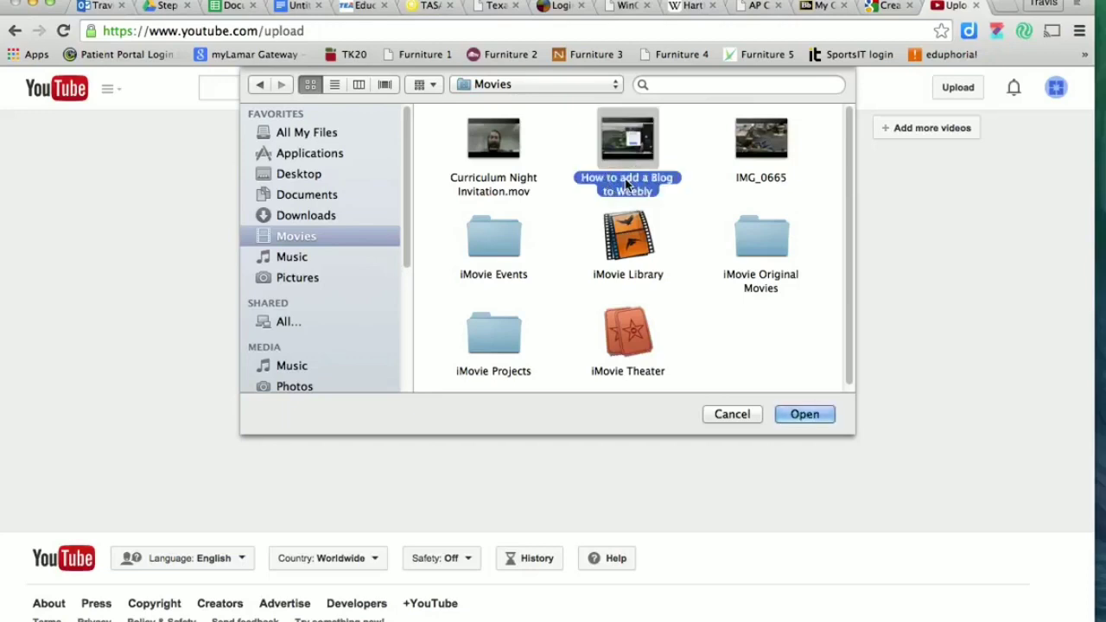
{"action": "double_click", "coordinate": [628, 183]}
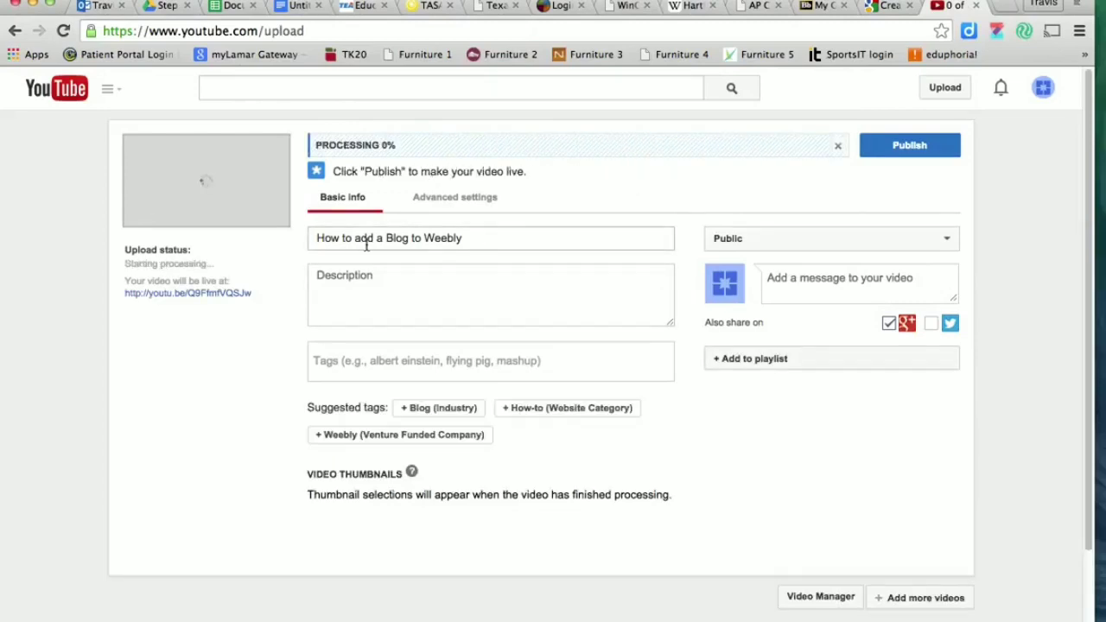
{"action": "left_click", "coordinate": [507, 242]}
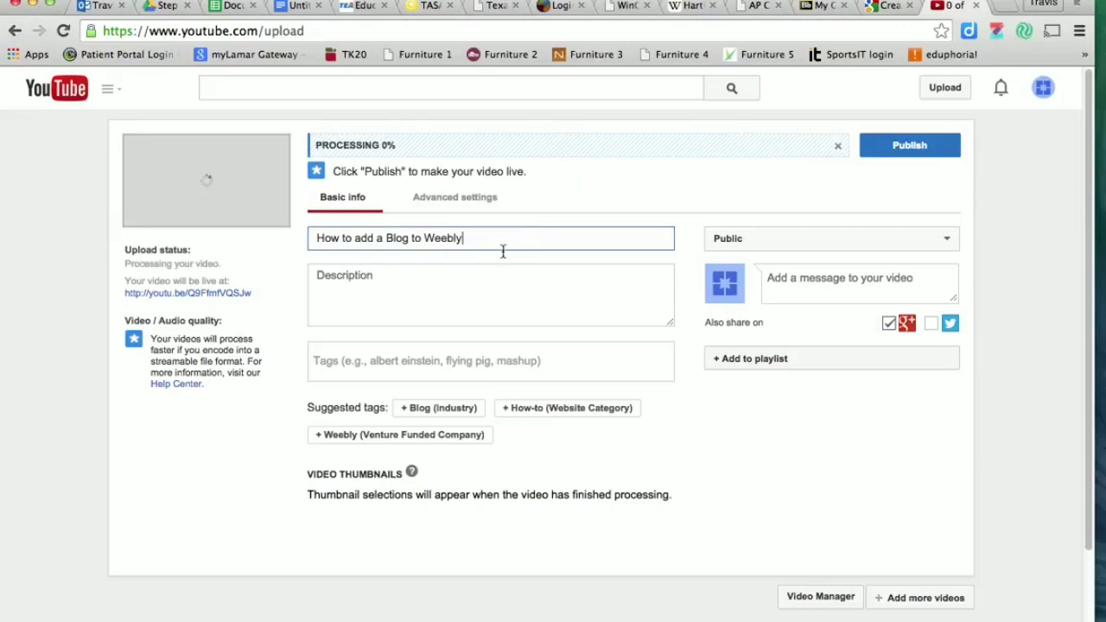
{"action": "left_click", "coordinate": [401, 287]}
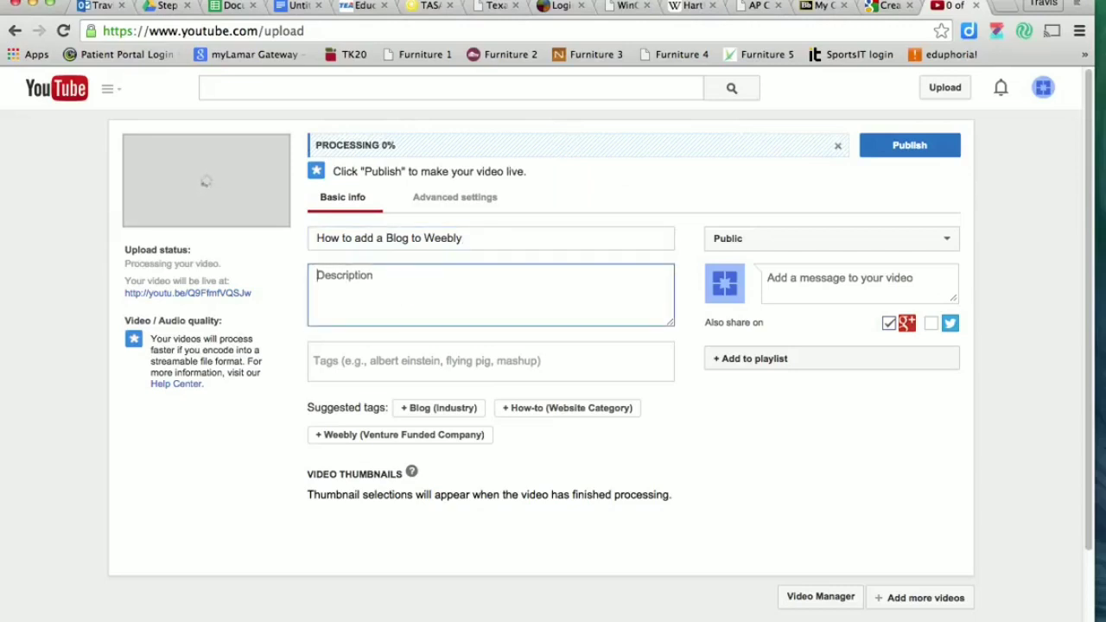
Step: Enter the description 'Mr. Washmon walks his students through the blog making process for Weebly.com.'
{"action": "type", "text": "Mr. Washmon wa"}
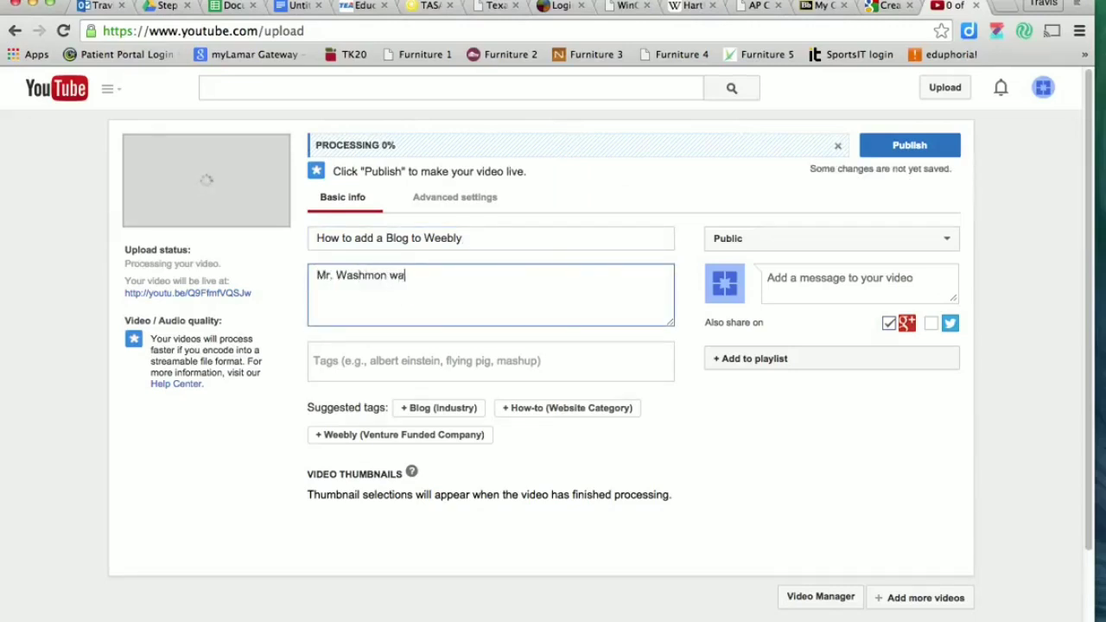
{"action": "type", "text": "lks his students"}
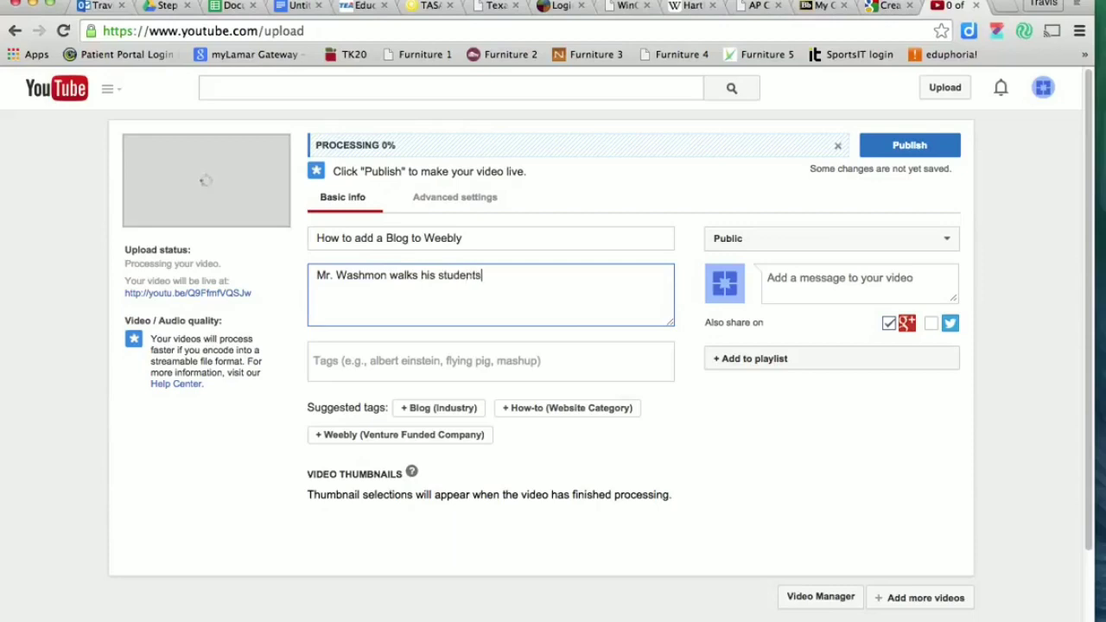
{"action": "type", "text": " through the blog ma"}
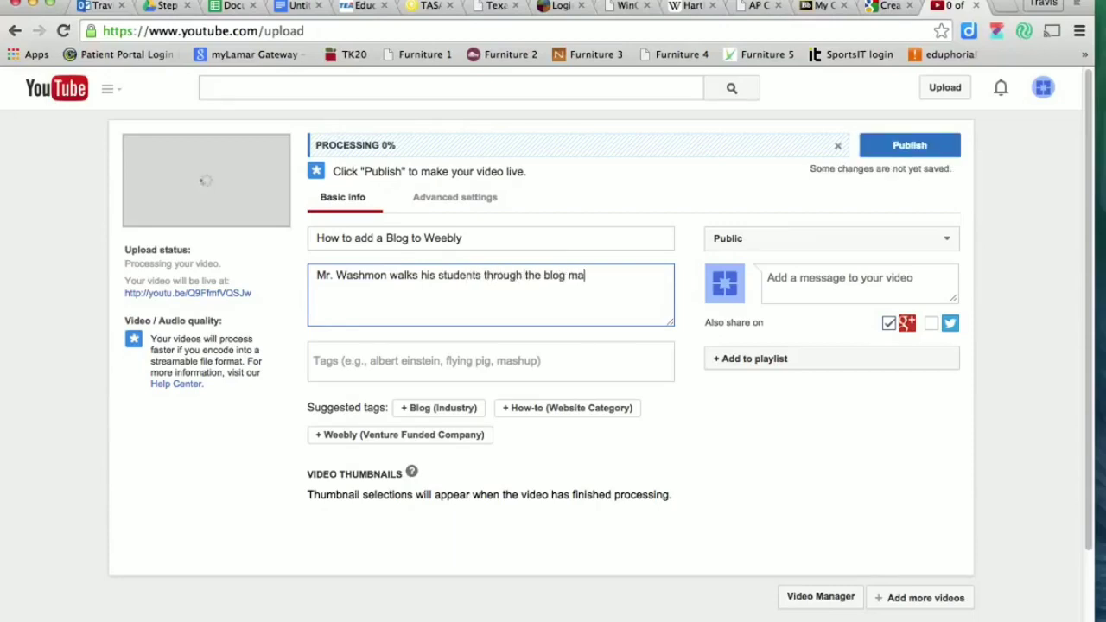
{"action": "type", "text": "king process for"}
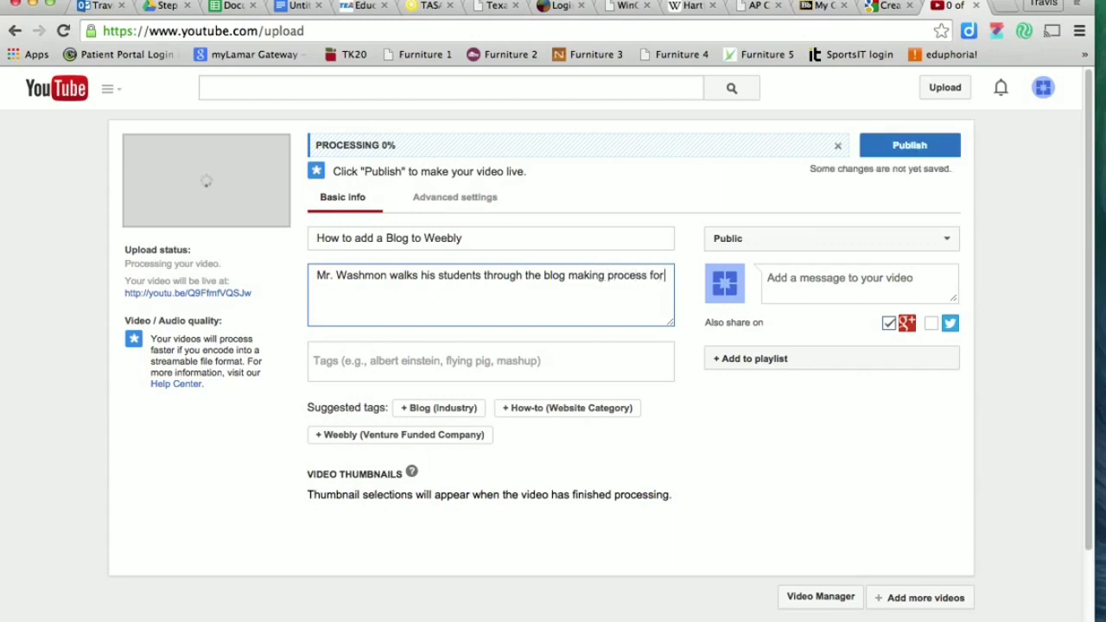
{"action": "type", "text": " Weebly.com/."}
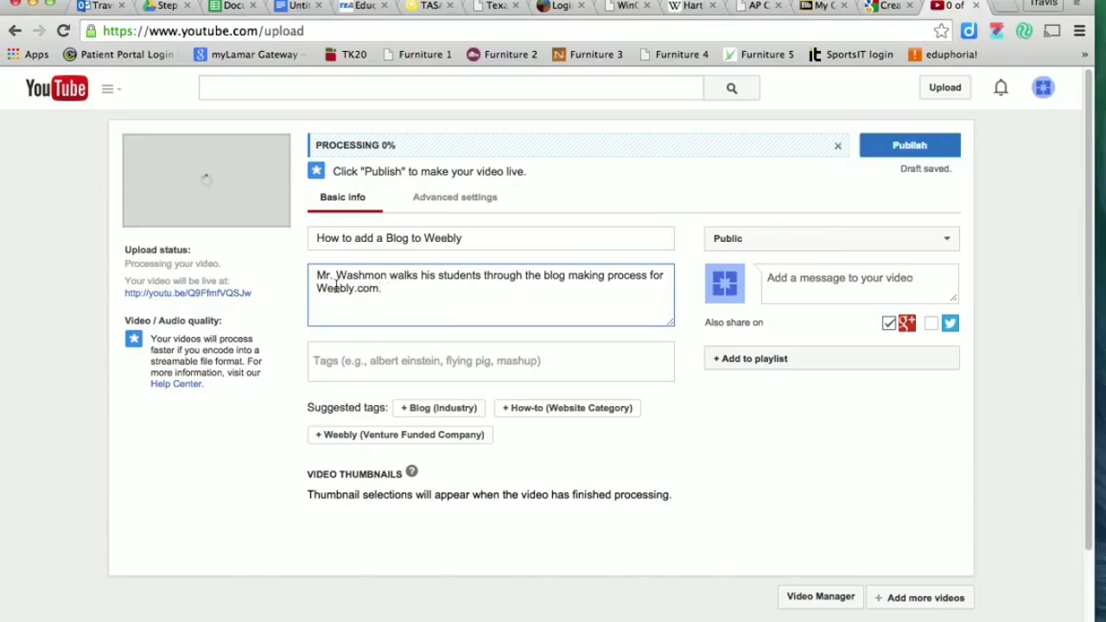
{"action": "left_click", "coordinate": [388, 360]}
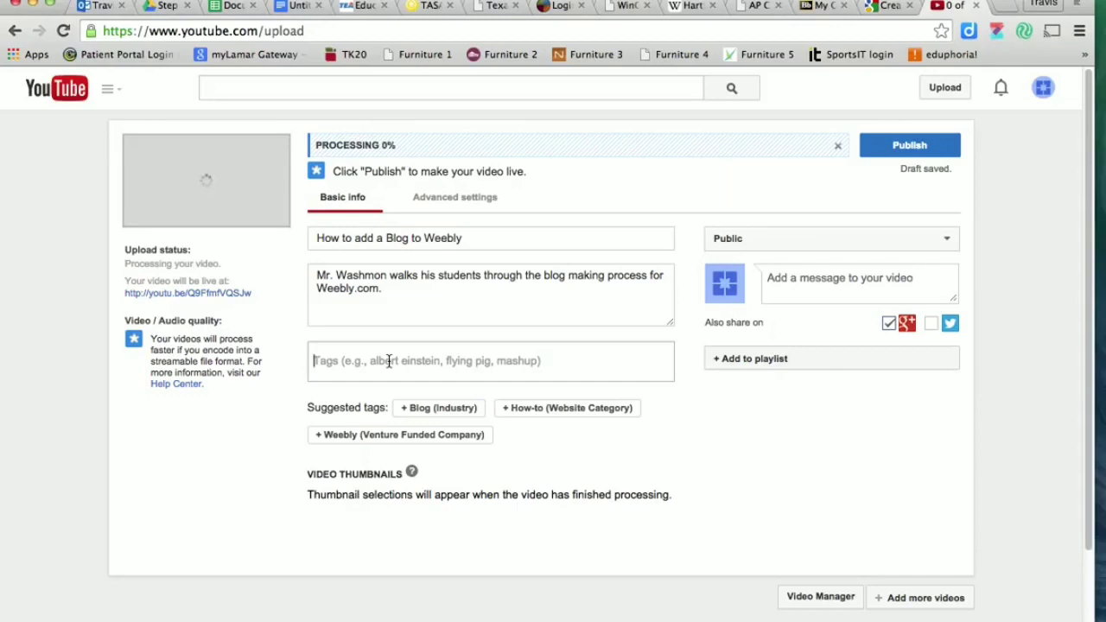
Step: Add the tags blogs, weebly and Coppell High School to the video
{"action": "type", "text": "blo"}
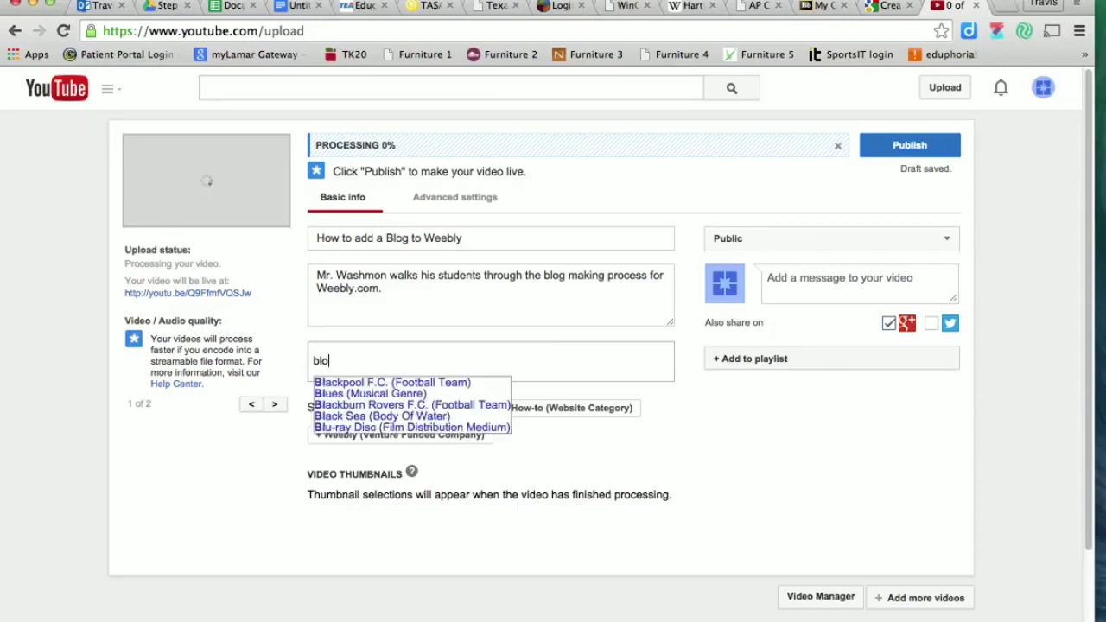
{"action": "type", "text": "gs,weeb"}
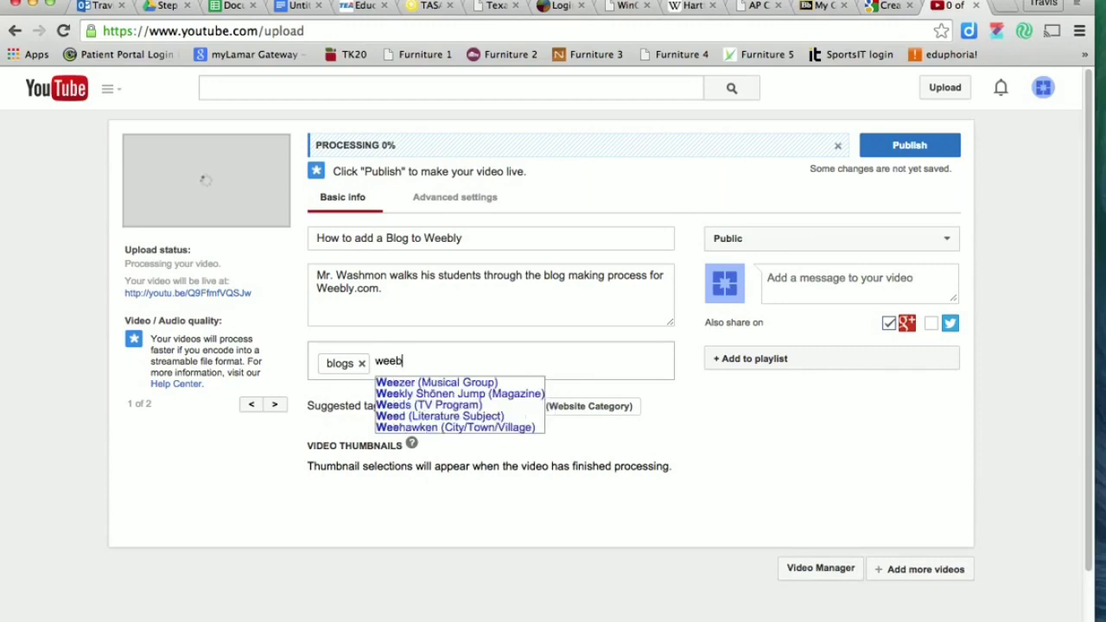
{"action": "type", "text": "ly,coppell h"}
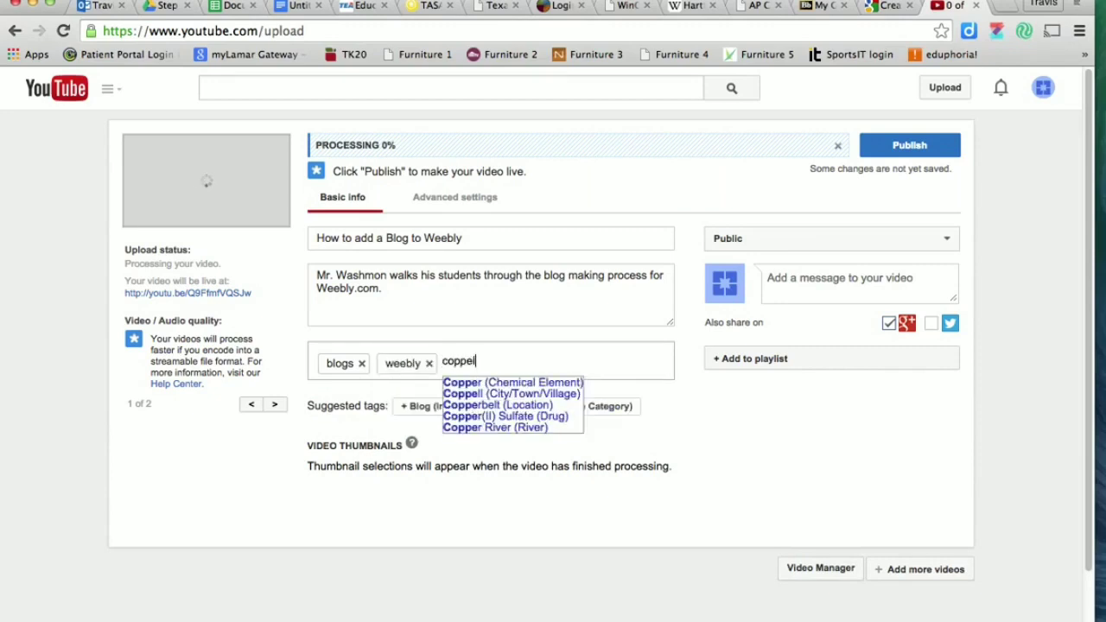
{"action": "type", "text": "igh"}
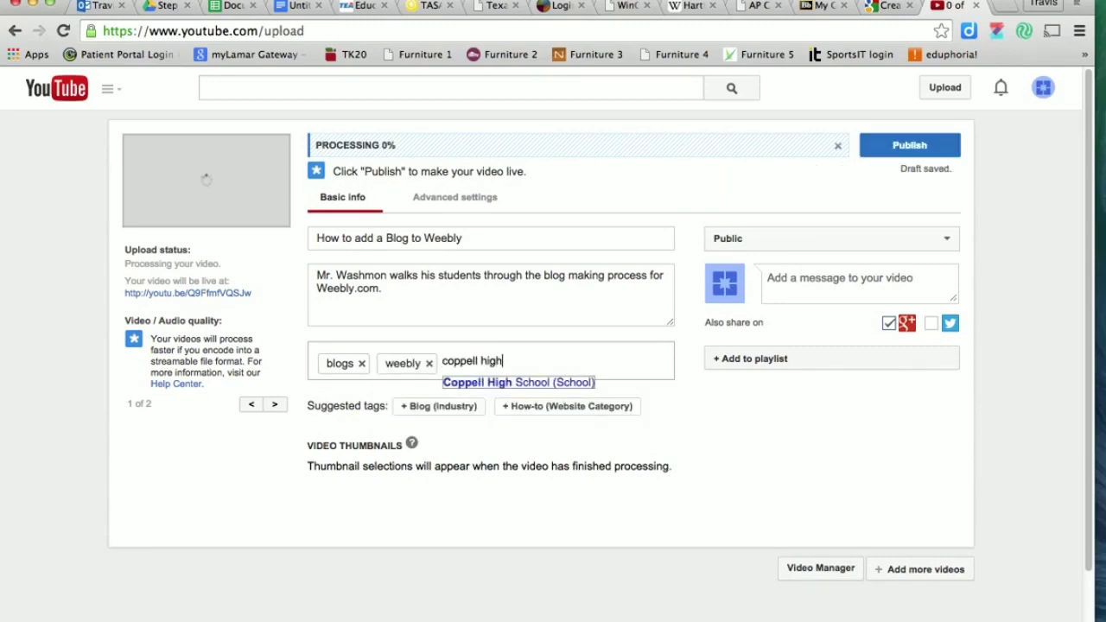
{"action": "key", "text": "Return"}
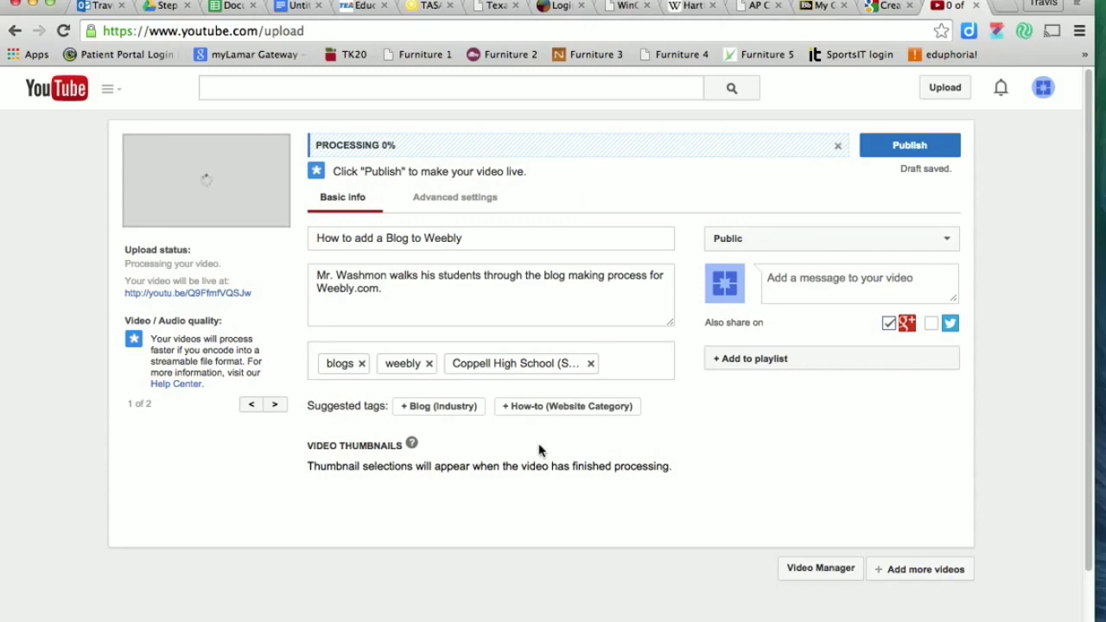
{"action": "left_click", "coordinate": [587, 375]}
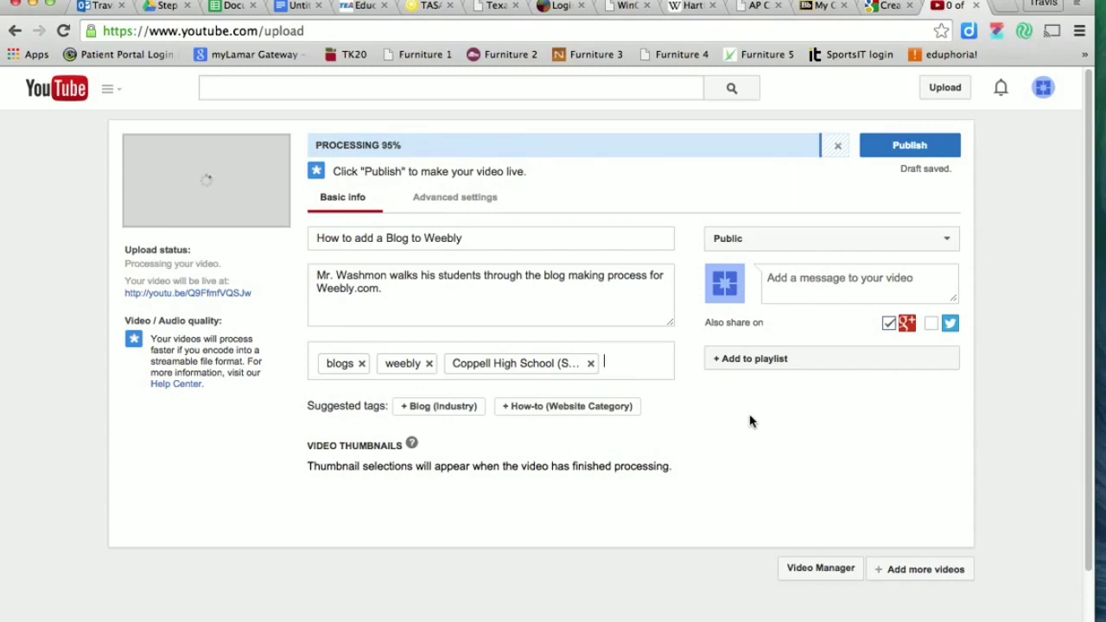
Step: Under Advanced settings, set the license to Creative Commons - Attribution
{"action": "left_click", "coordinate": [441, 204]}
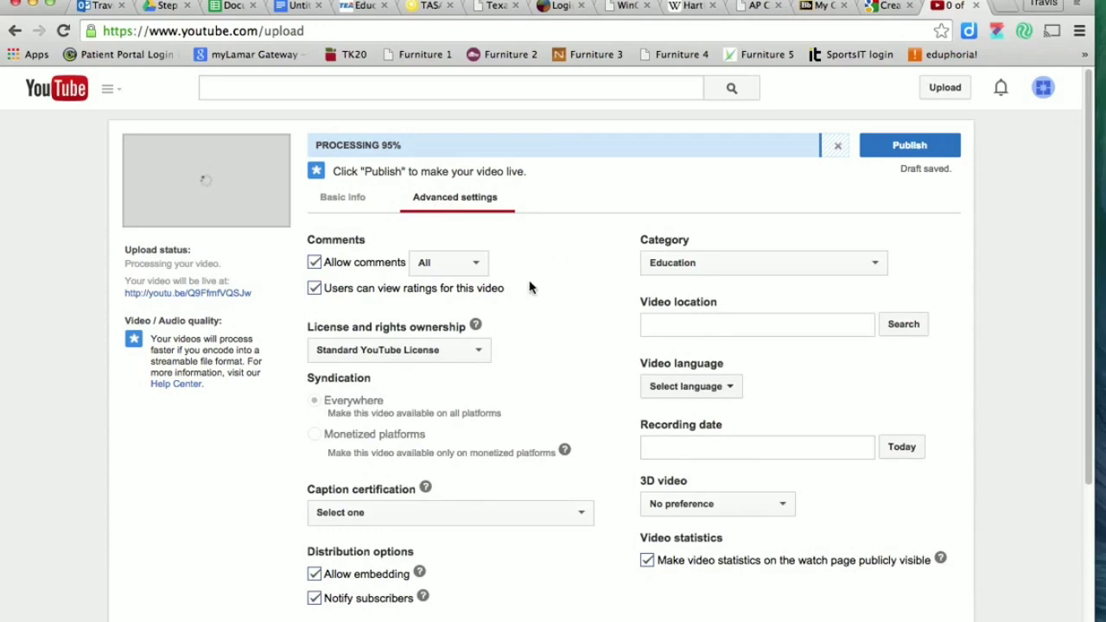
{"action": "scroll", "coordinate": [530, 287], "scroll_direction": "down", "scroll_amount": 1}
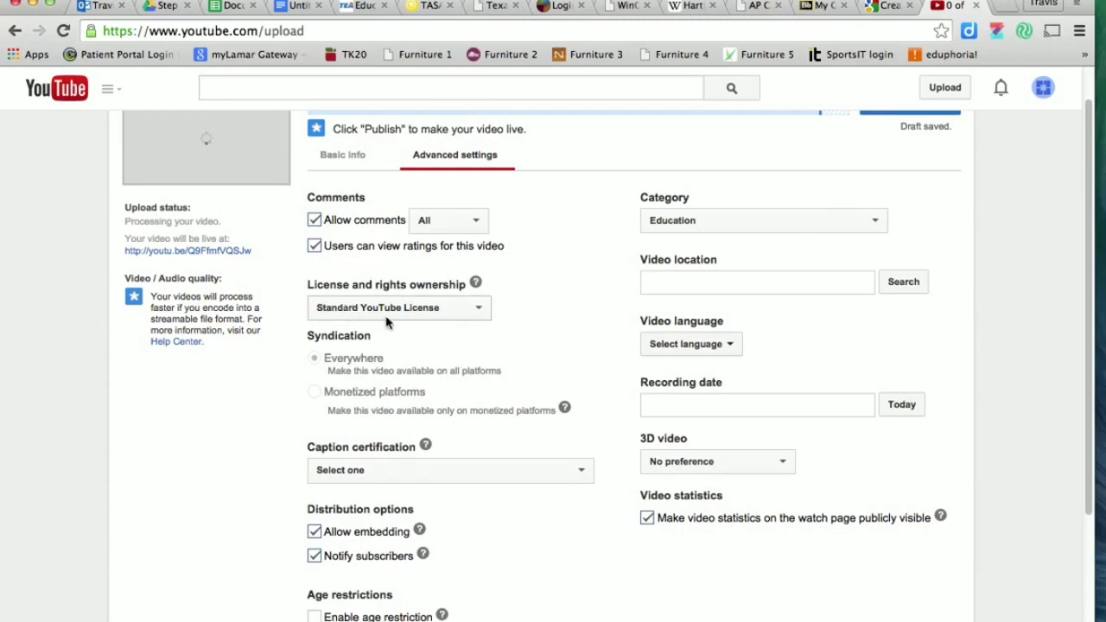
{"action": "left_click", "coordinate": [481, 309]}
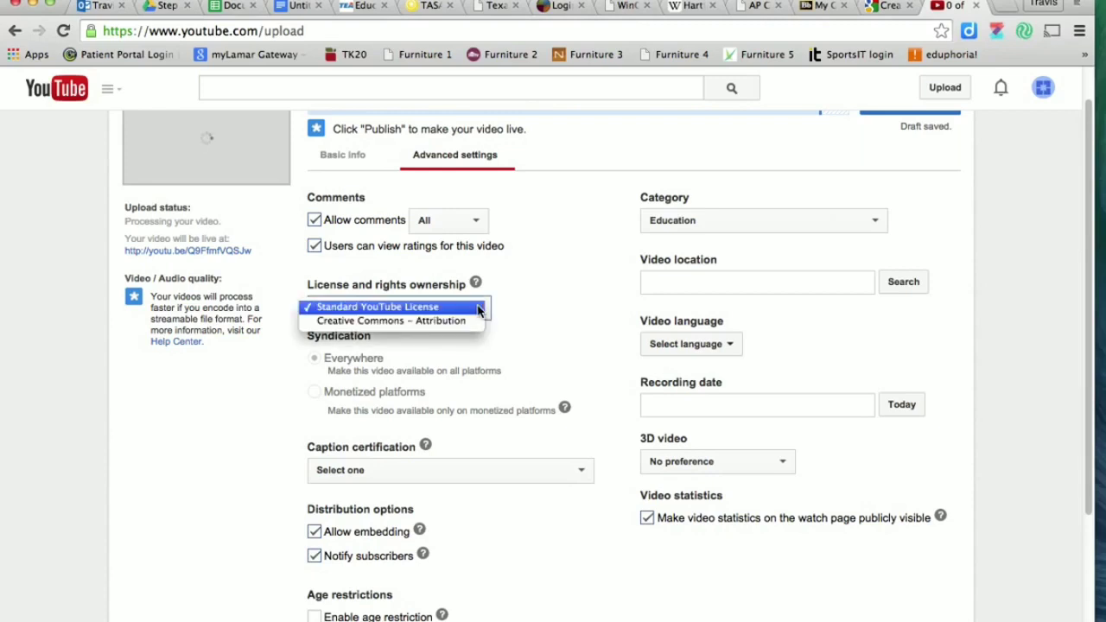
{"action": "left_click", "coordinate": [398, 324]}
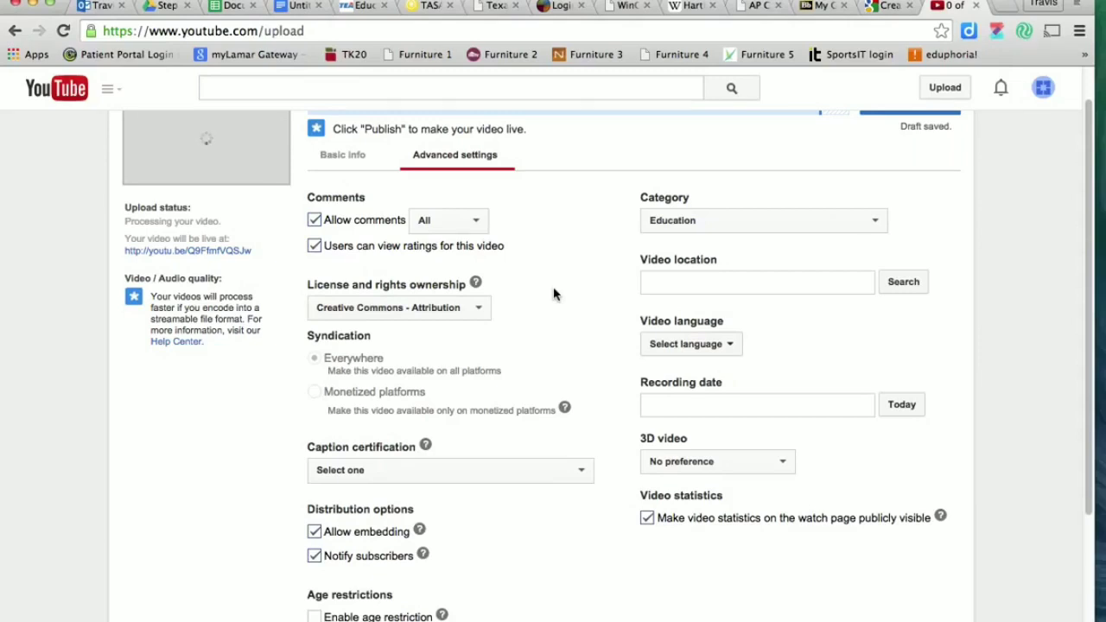
{"action": "scroll", "coordinate": [554, 294], "scroll_direction": "down", "scroll_amount": 2}
{"action": "scroll", "coordinate": [554, 294], "scroll_direction": "up", "scroll_amount": 3}
{"action": "scroll", "coordinate": [554, 295], "scroll_direction": "down", "scroll_amount": 1}
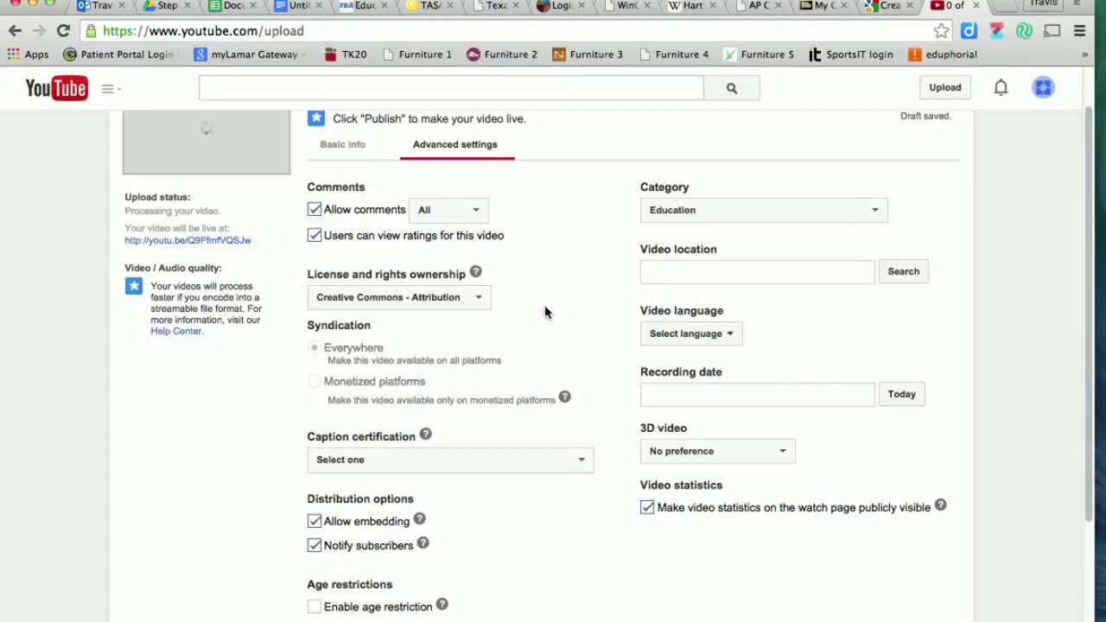
{"action": "scroll", "coordinate": [545, 312], "scroll_direction": "down", "scroll_amount": 3}
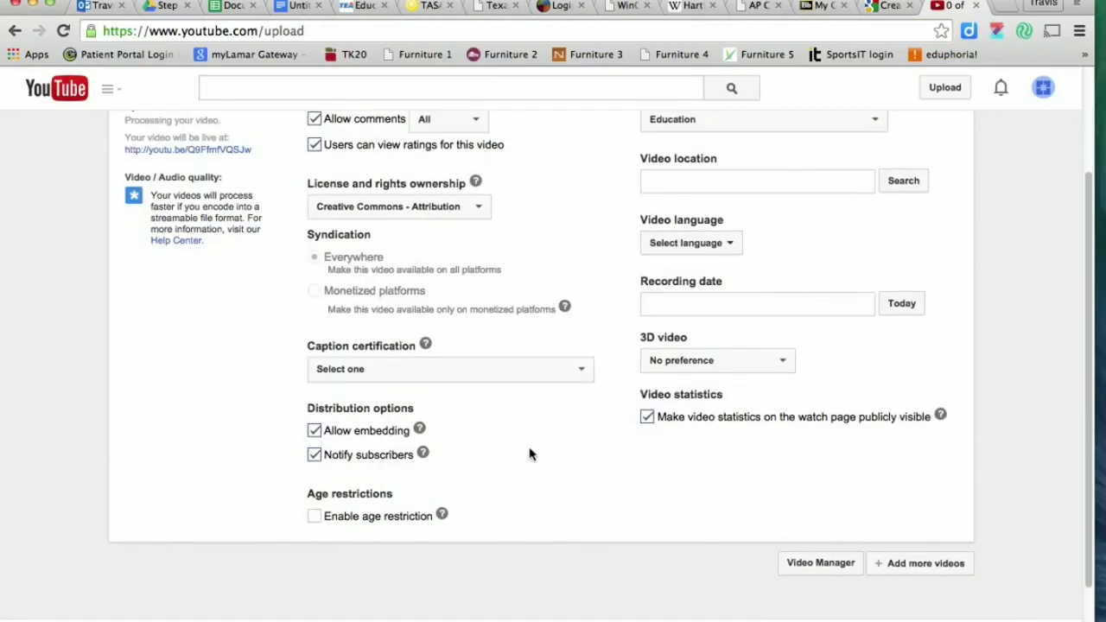
{"action": "scroll", "coordinate": [531, 455], "scroll_direction": "up", "scroll_amount": 2}
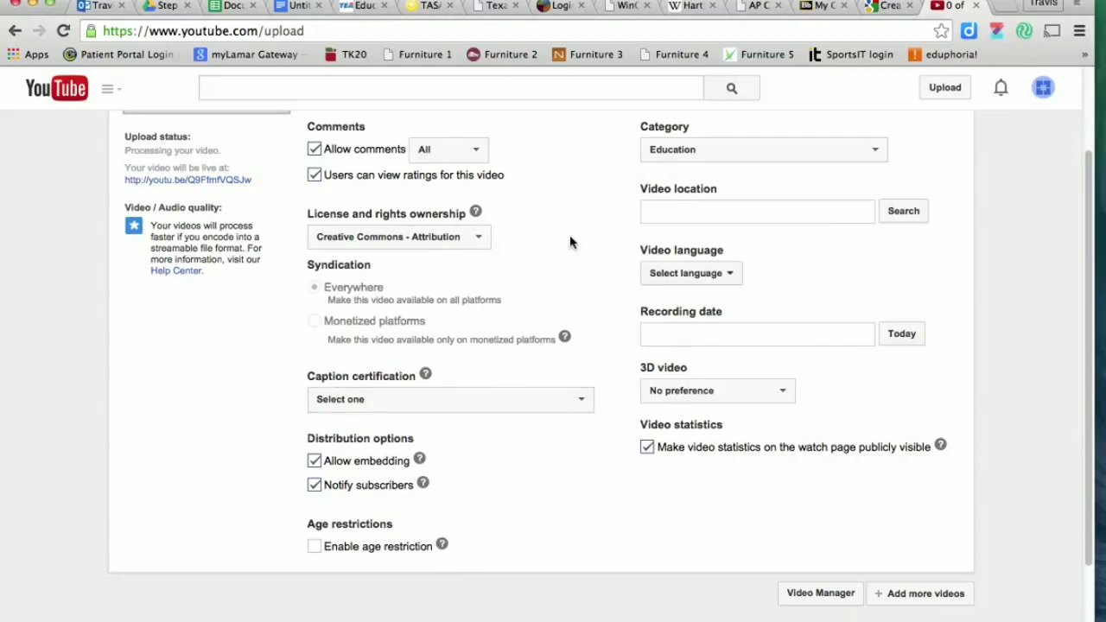
{"action": "scroll", "coordinate": [570, 243], "scroll_direction": "up", "scroll_amount": 1}
{"action": "scroll", "coordinate": [570, 243], "scroll_direction": "up", "scroll_amount": 3}
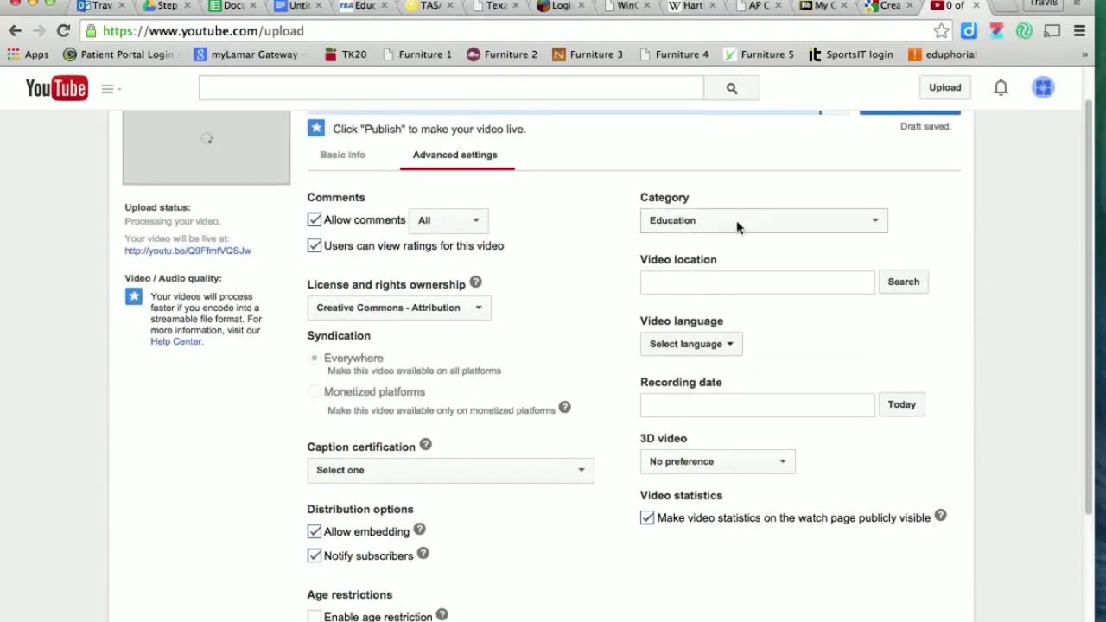
Step: Keep the Education category and set the recording date to today, April 20, 2015
{"action": "left_click", "coordinate": [749, 230]}
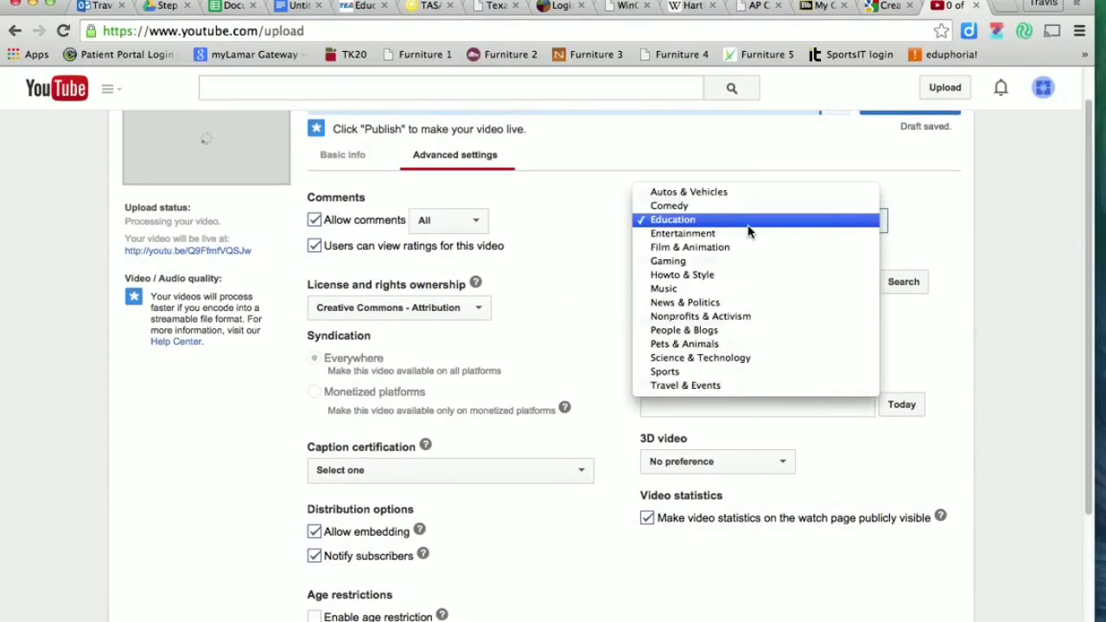
{"action": "left_click", "coordinate": [675, 220]}
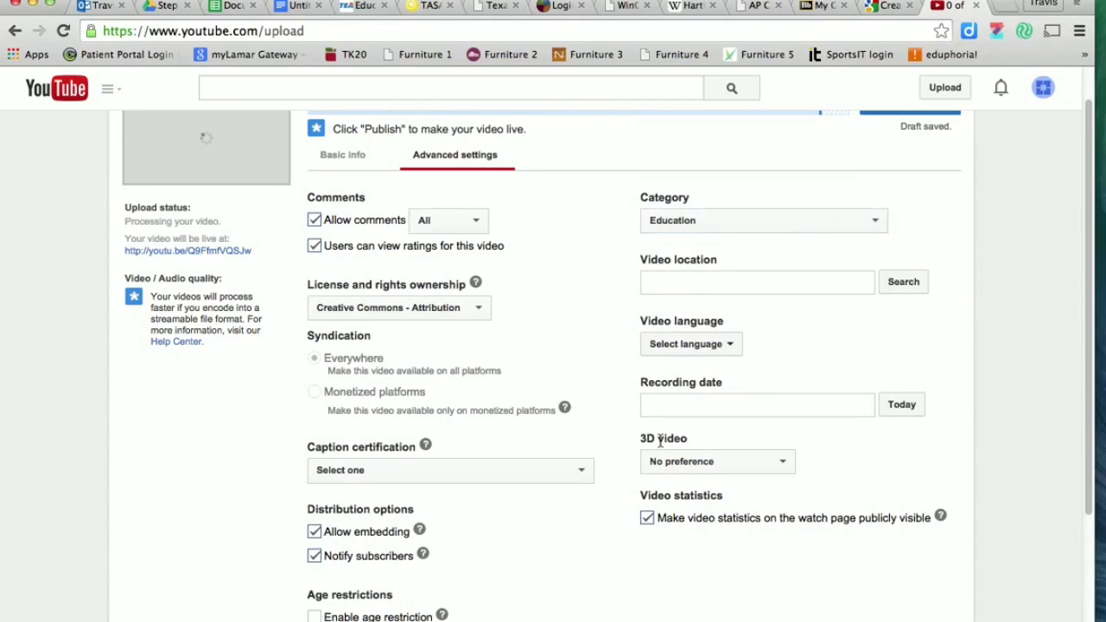
{"action": "left_click", "coordinate": [702, 404]}
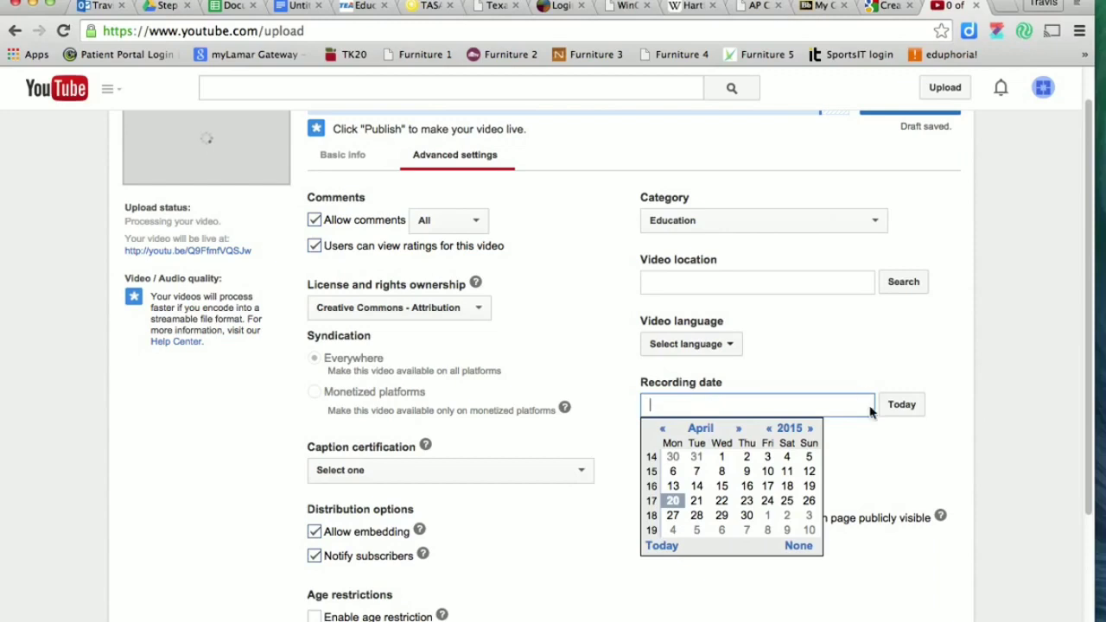
{"action": "left_click", "coordinate": [902, 407]}
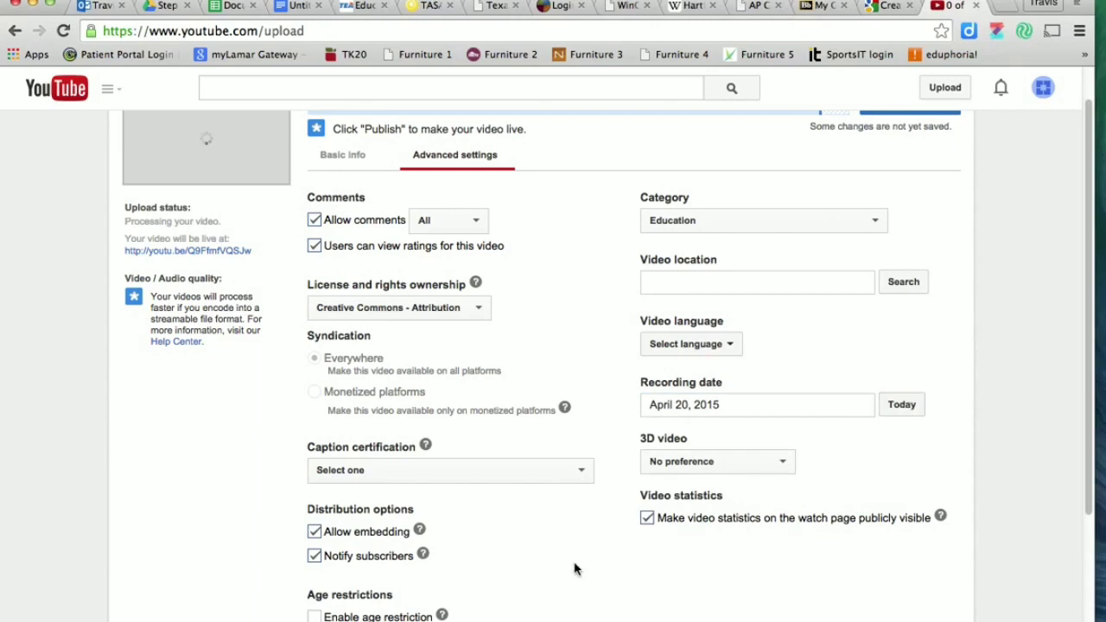
{"action": "scroll", "coordinate": [607, 501], "scroll_direction": "down", "scroll_amount": 5}
{"action": "scroll", "coordinate": [604, 500], "scroll_direction": "up", "scroll_amount": 6}
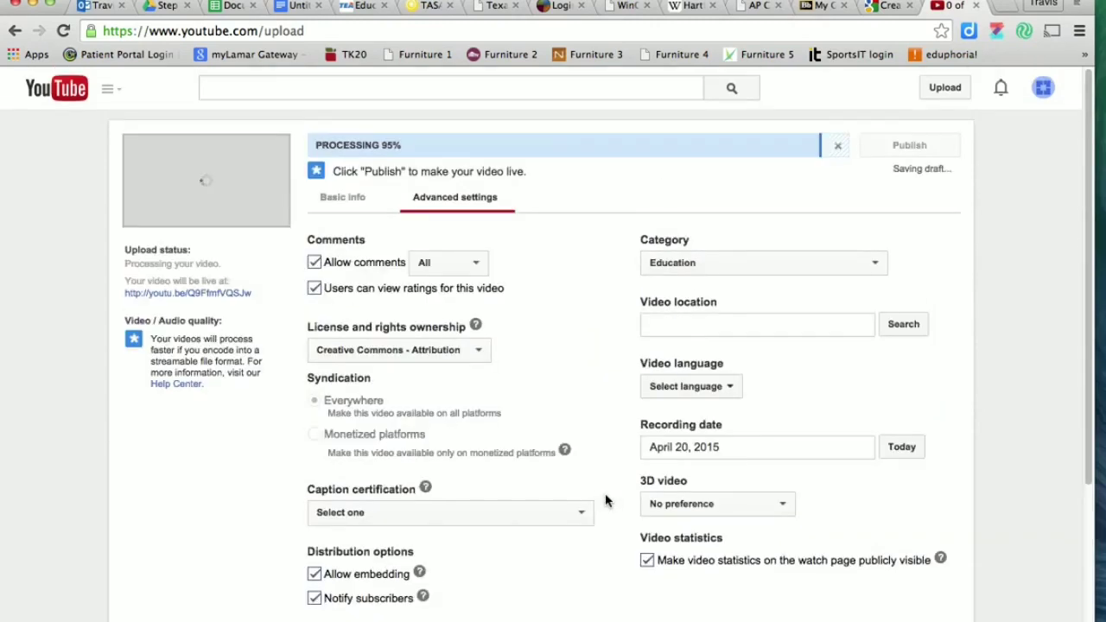